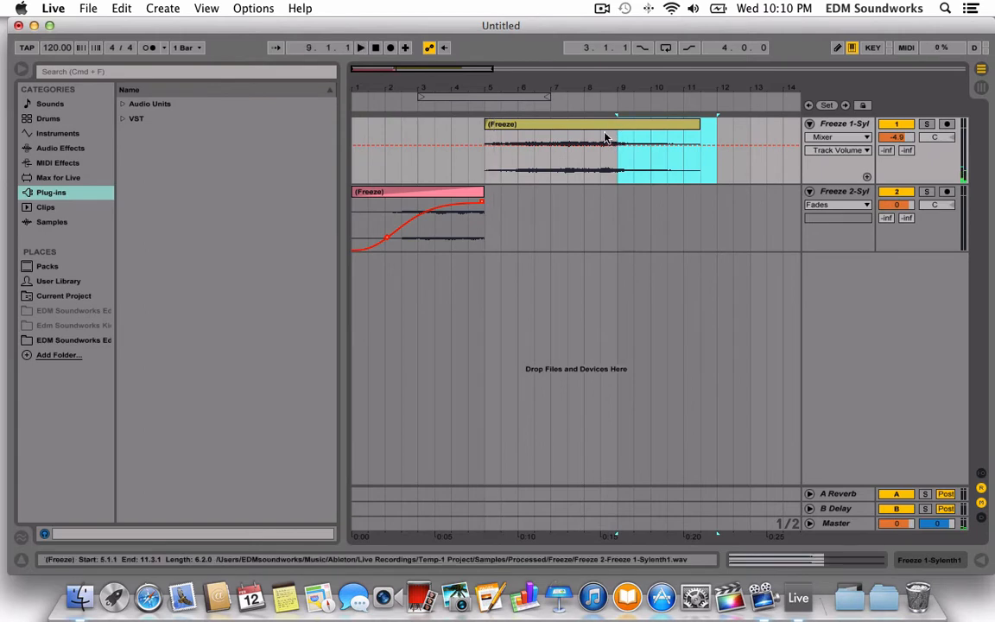
Delete everything before bar 9 on both freeze tracks
left_click_drag(619, 145, 352, 245)
key("Delete")
left_click(616, 175)
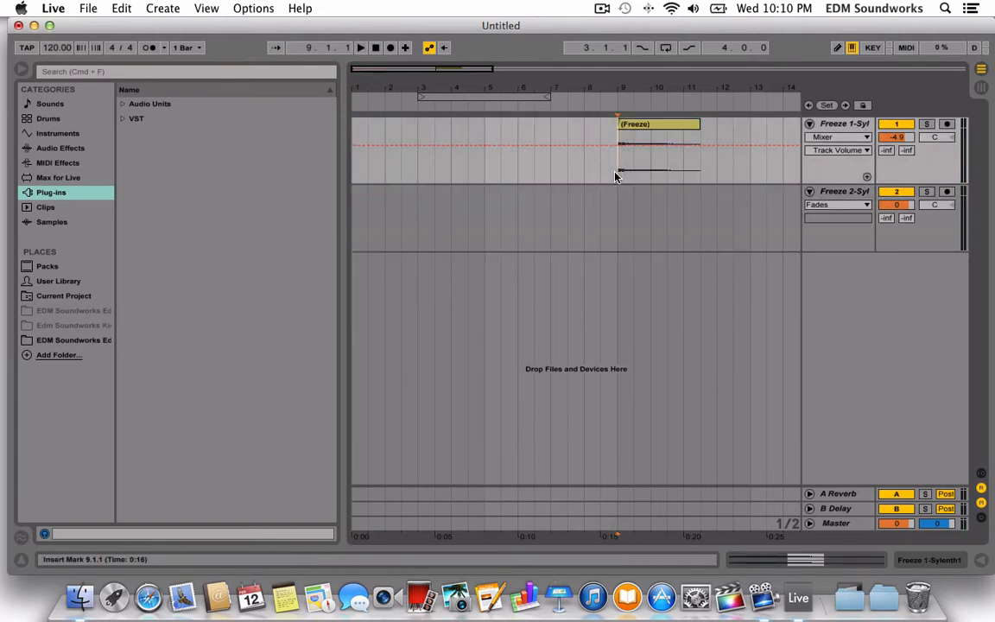
Play back the remaining frozen clip from bar 9 and raise its clip volume in the sample settings
key("space")
mouse_move(616, 176)
left_mouse_down()
mouse_move(669, 189)
mouse_move(707, 179)
left_mouse_up()
key("space")
key("space")
left_click(641, 154)
double_click(643, 131)
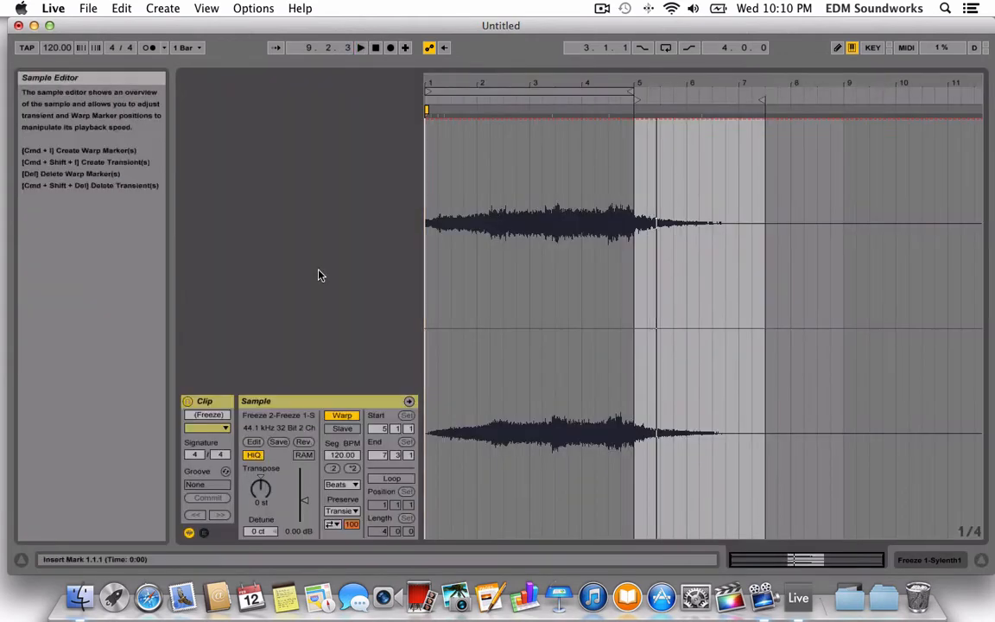
left_click_drag(301, 511, 300, 489)
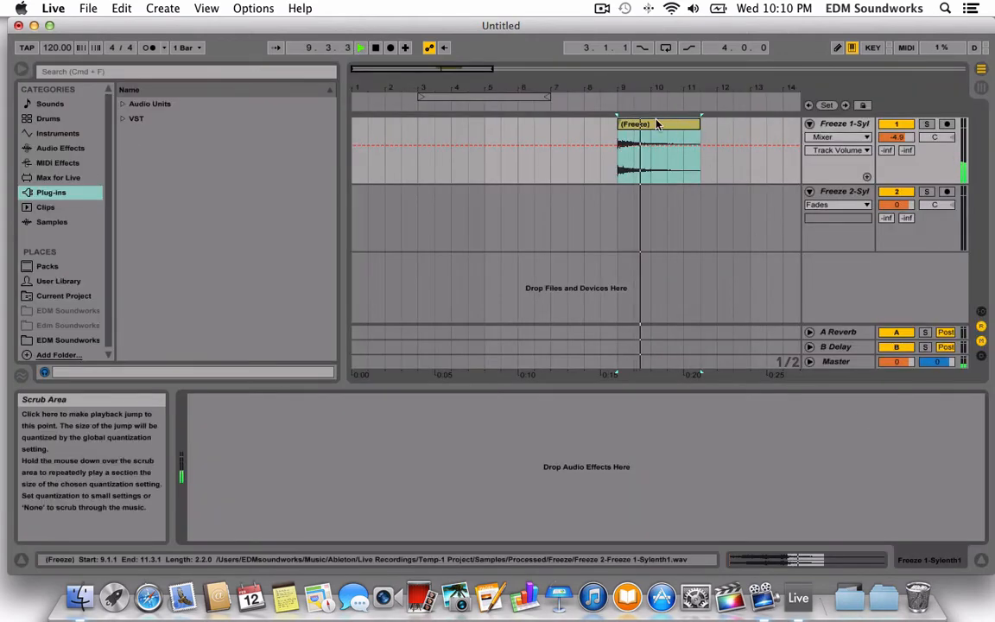
Delete the remaining frozen clip at bar 9 and stop playback
left_click(657, 125)
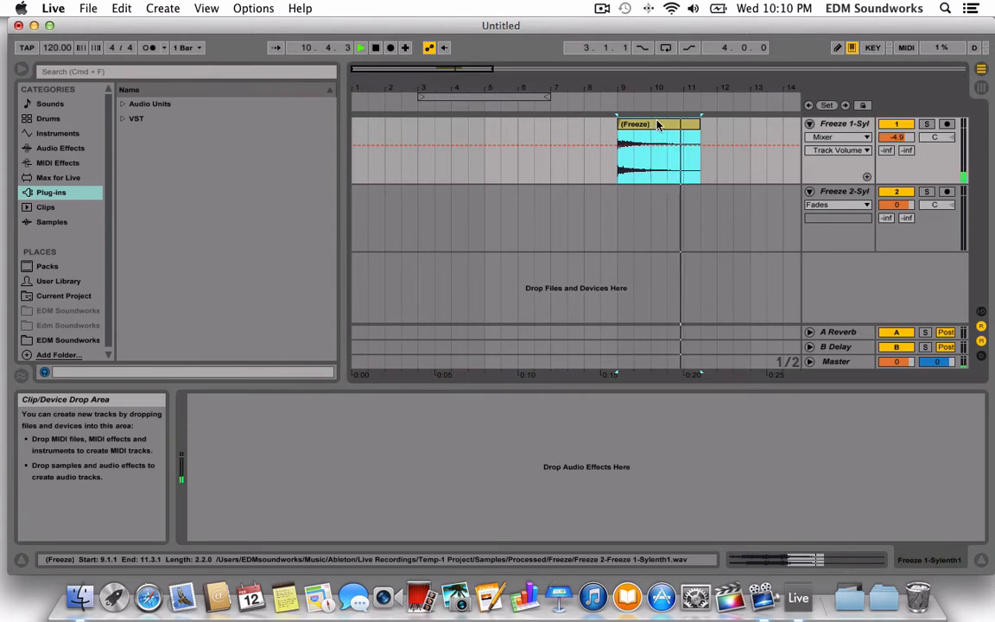
key("Delete")
key("space")
Insert a new MIDI track and delete the two freeze tracks
left_click(835, 125)
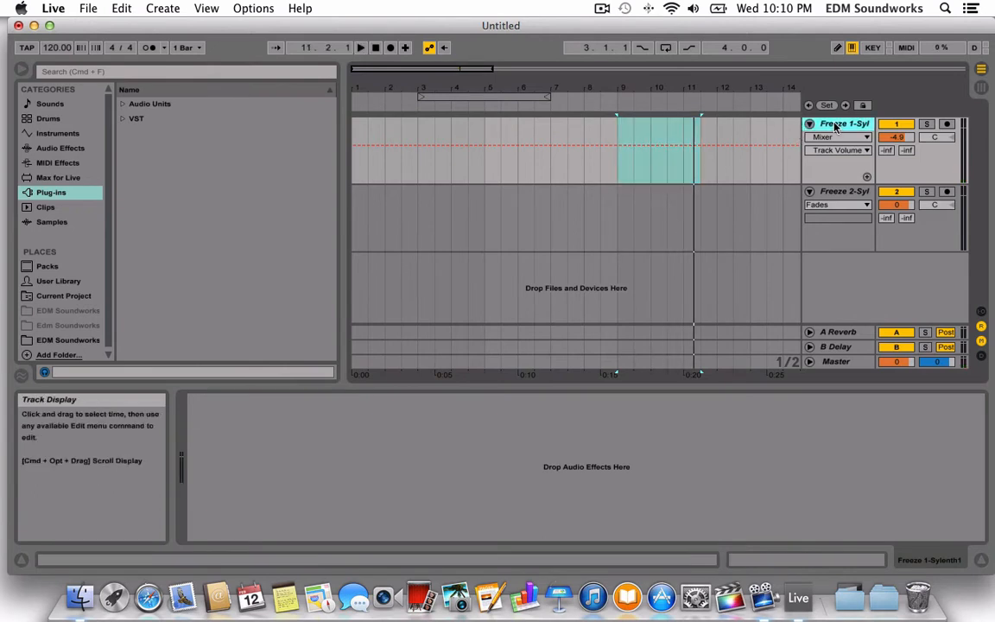
left_click(850, 191, "shift")
right_click(865, 261)
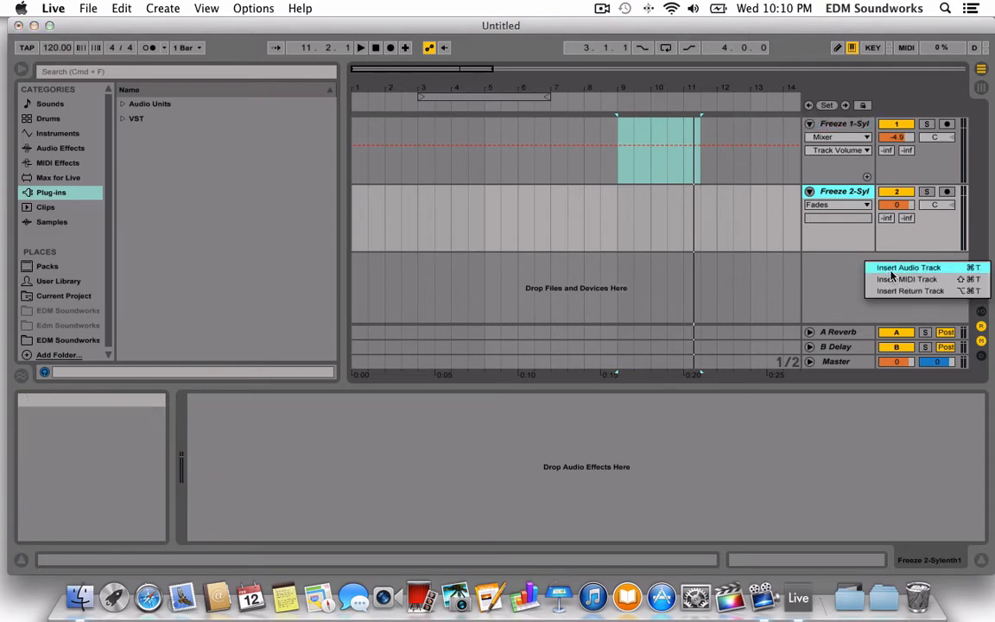
left_click(898, 280)
left_click(851, 205)
left_click(851, 197)
left_click(850, 196)
left_click(831, 126, "shift")
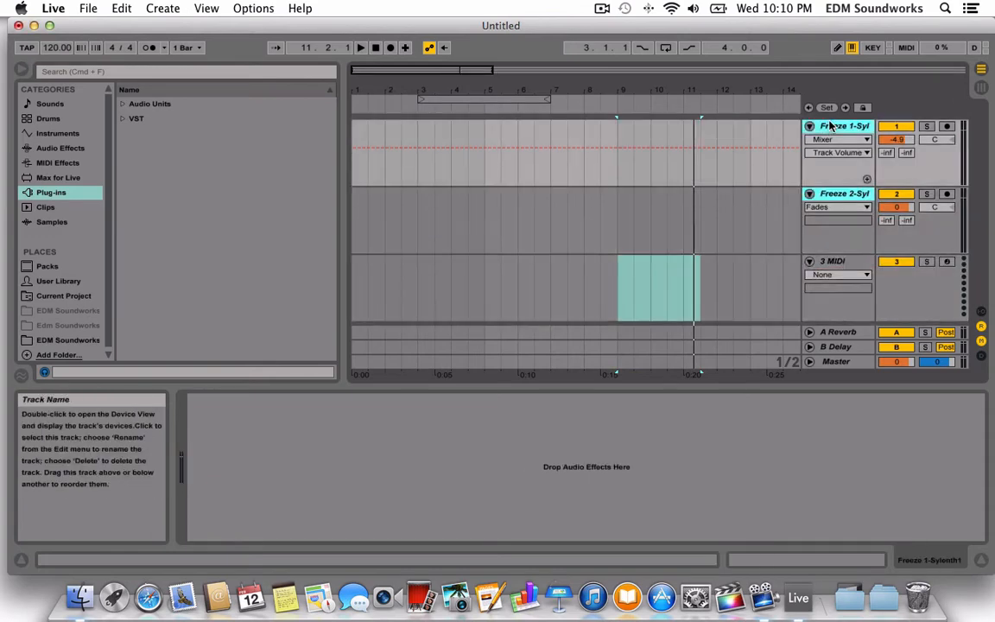
key("Delete")
Load the Sylenth1 VST plug-in onto the MIDI track
left_click(130, 118)
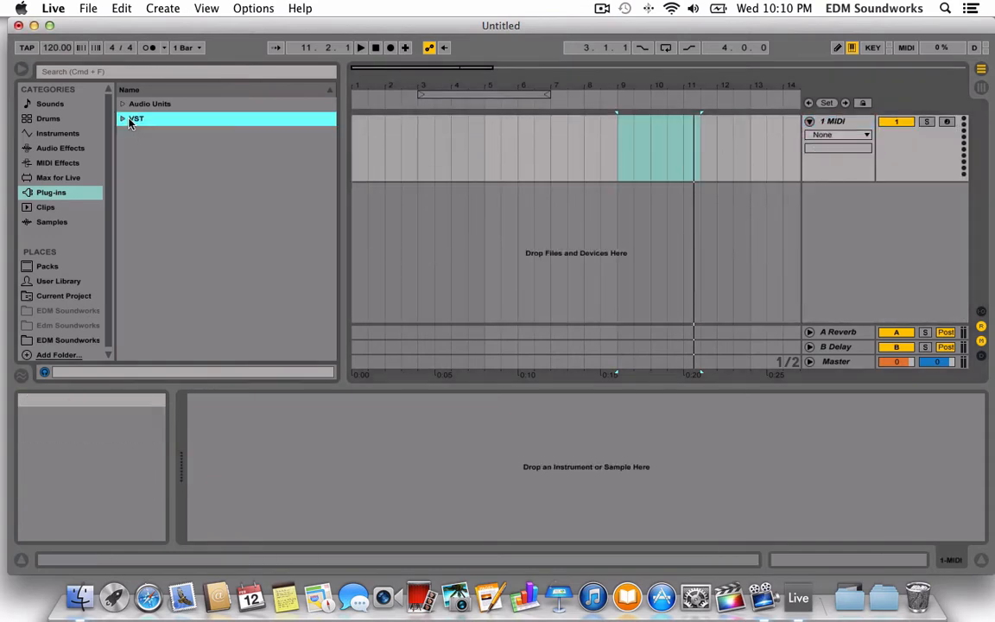
scroll(268, 212, "down", 20)
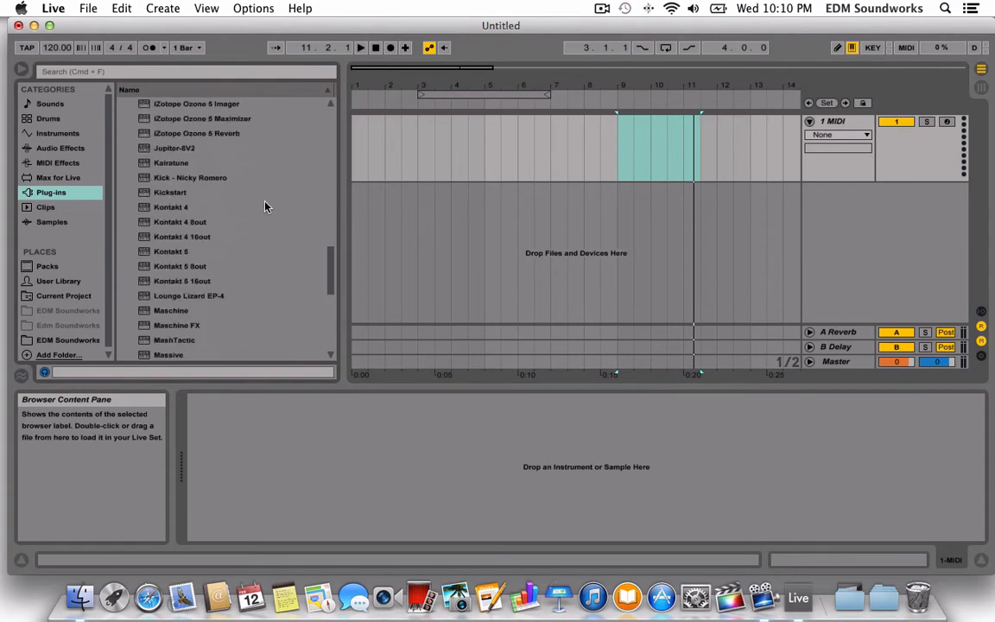
scroll(256, 204, "down", 3)
left_click_drag(164, 280, 393, 164)
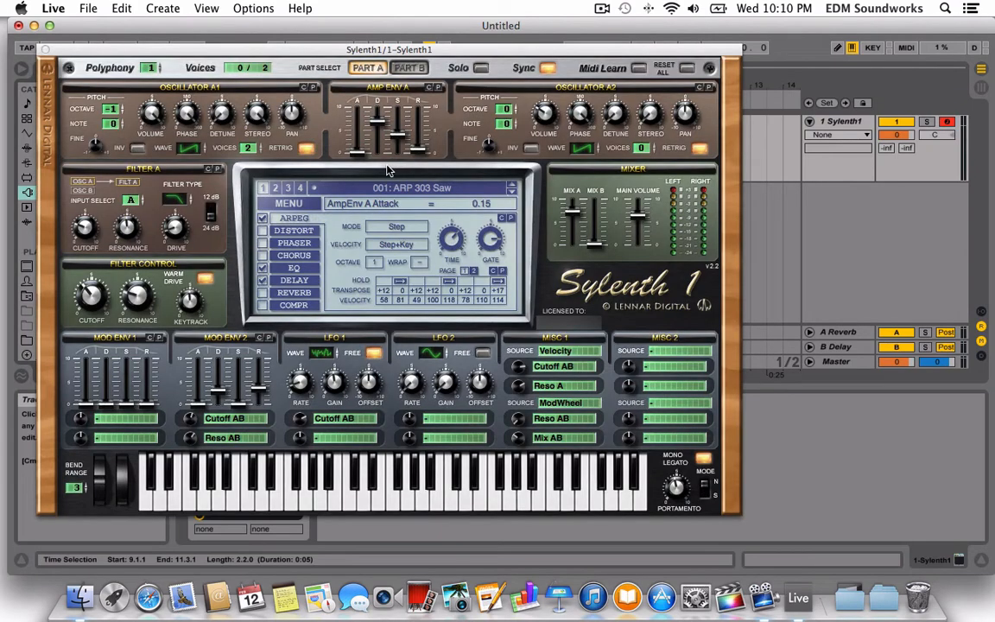
Randomize the Sylenth1 preset, audition the sound and close the plug-in window
left_click(288, 203)
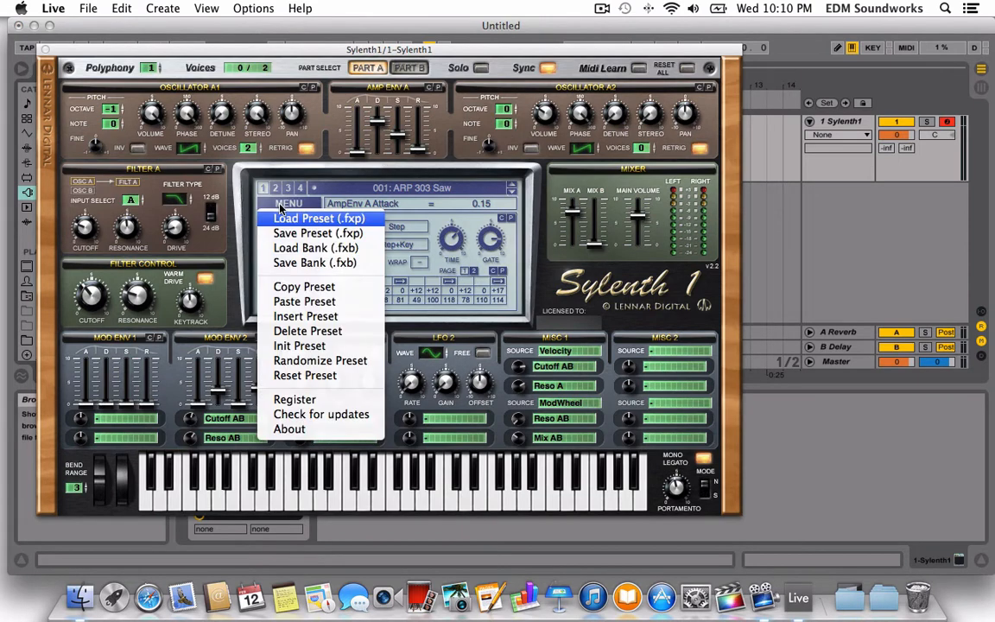
left_click(328, 361)
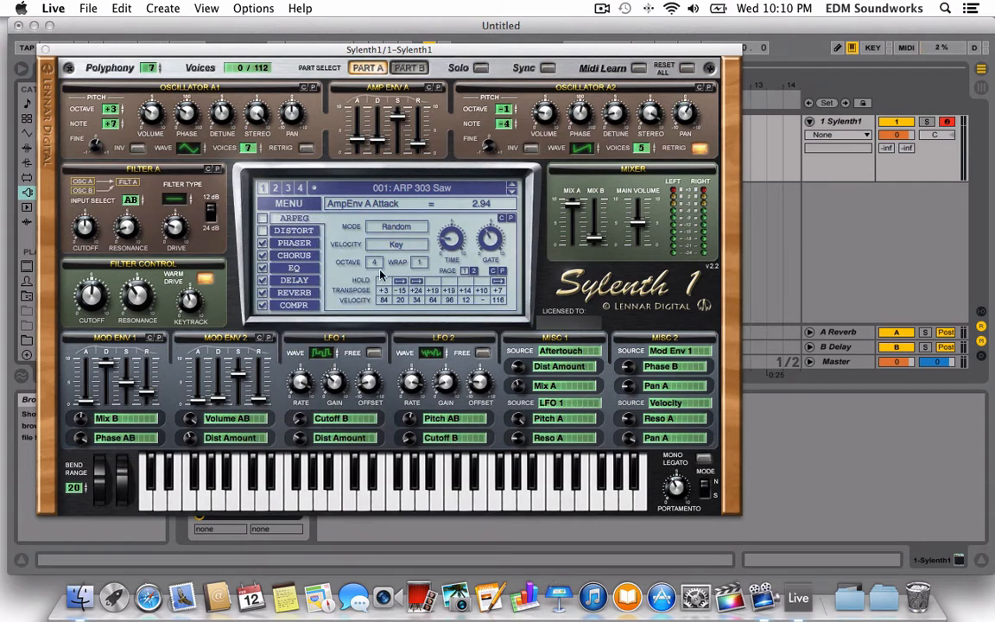
left_click(808, 212)
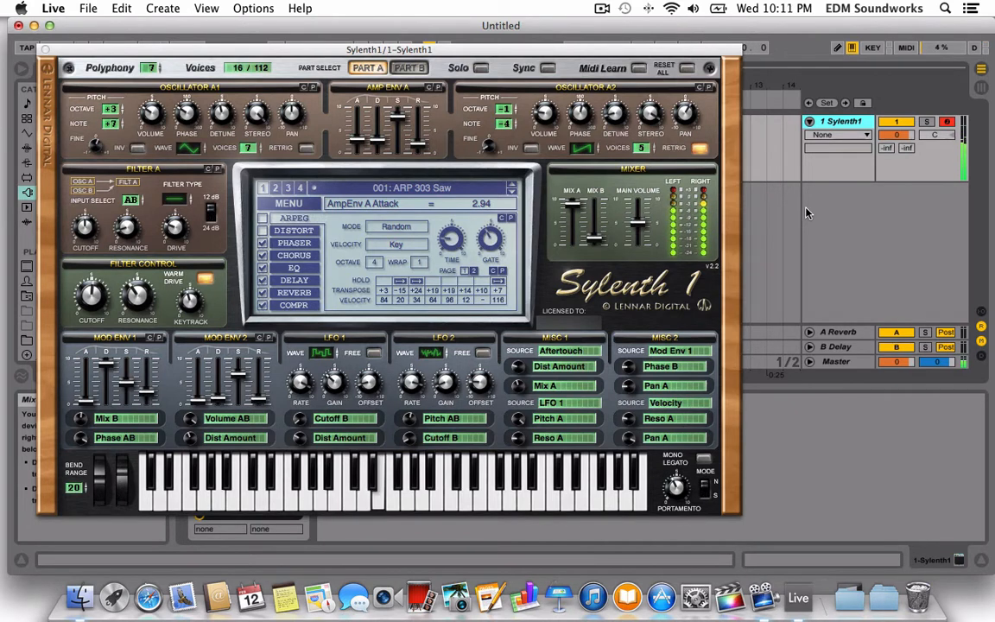
left_click(44, 50)
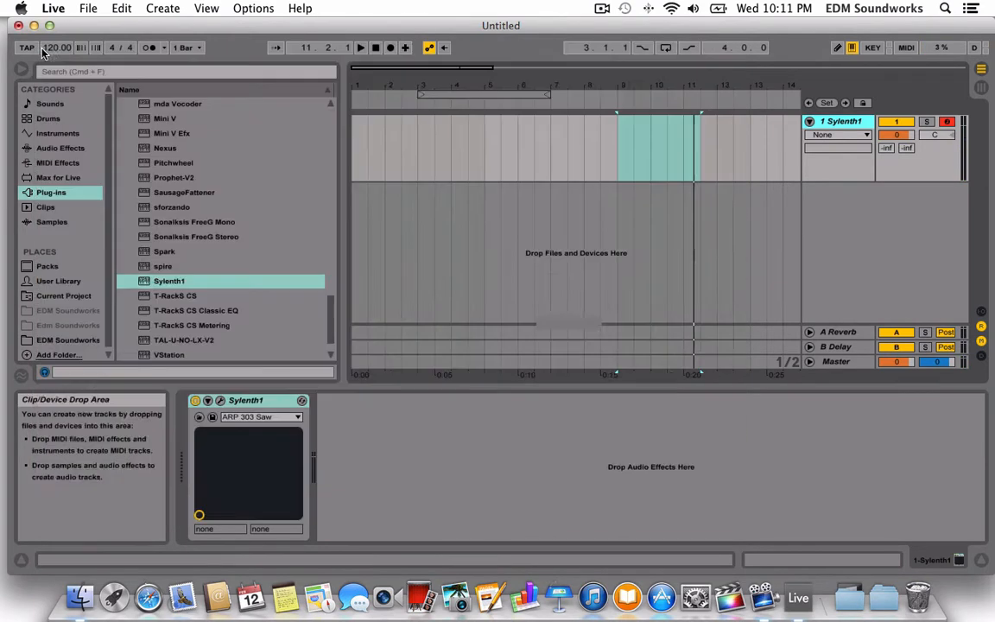
Move the arrangement loop to bars 1 to 5 and insert a four-bar MIDI clip there on the Sylenth1 track
mouse_move(450, 93)
left_mouse_down()
mouse_move(360, 92)
mouse_move(464, 164)
mouse_move(527, 143)
mouse_move(571, 144)
mouse_move(284, 143)
left_mouse_up()
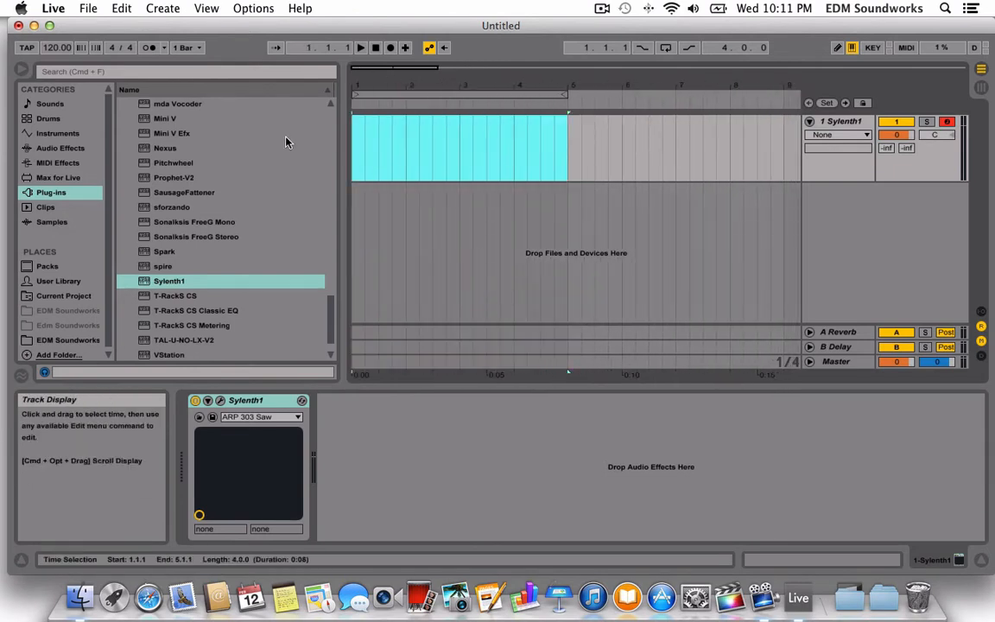
right_click(420, 136)
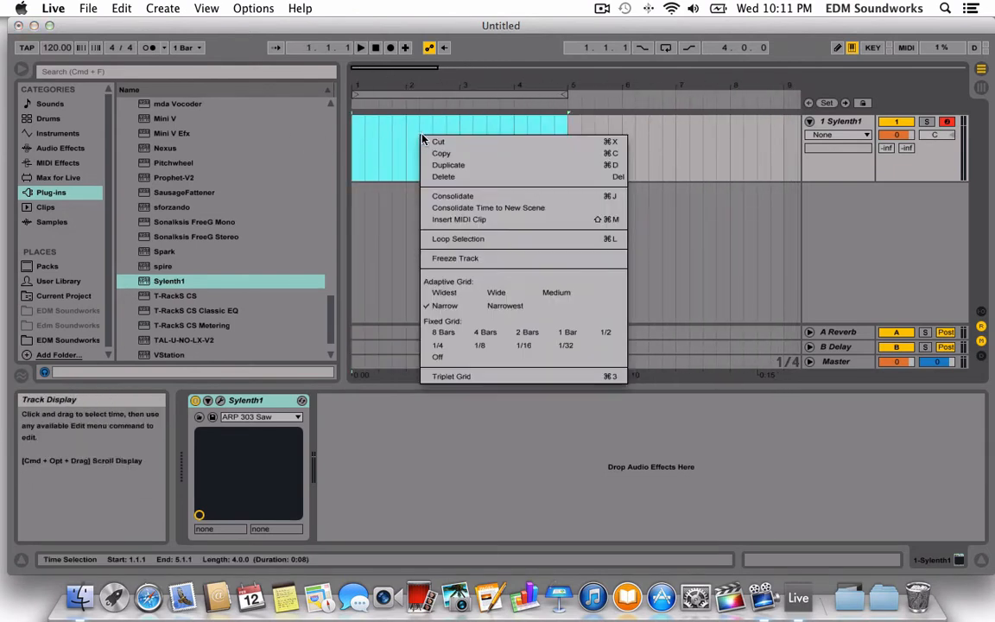
left_click(479, 221)
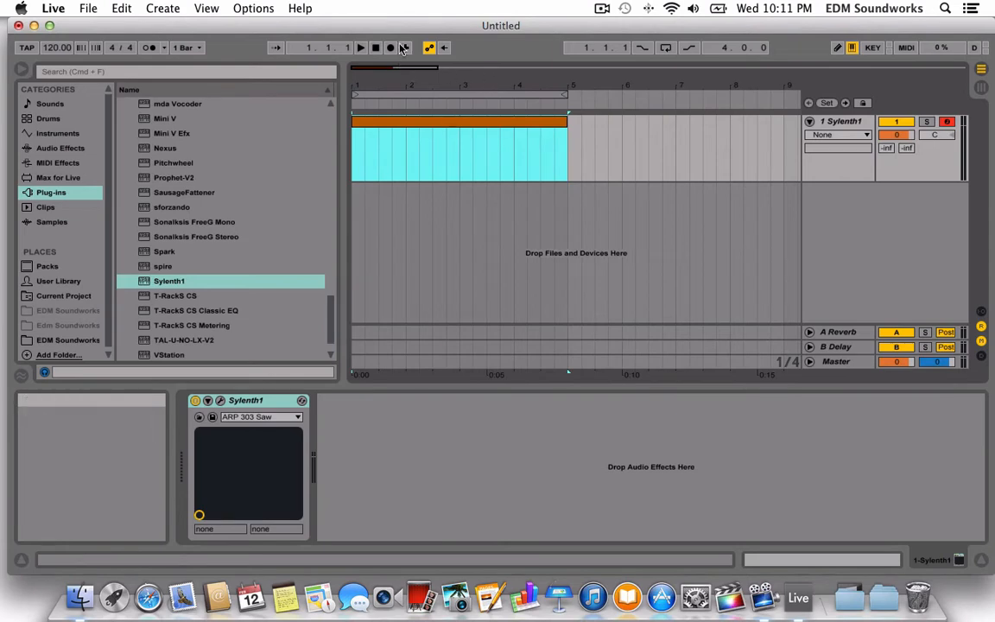
left_click_drag(410, 70, 411, 80)
left_click_drag(437, 151, 595, 154)
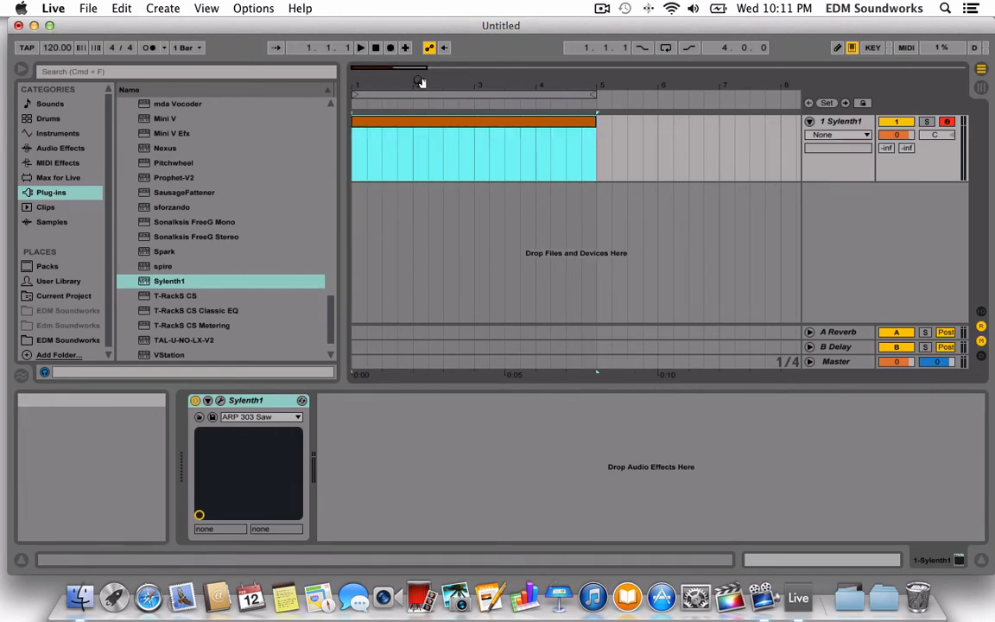
Replace the four-bar clip with an eight-bar MIDI clip from bar 1 to bar 9
left_click_drag(458, 68, 504, 90)
left_click_drag(564, 131, 353, 136)
key("Delete")
right_click(408, 122)
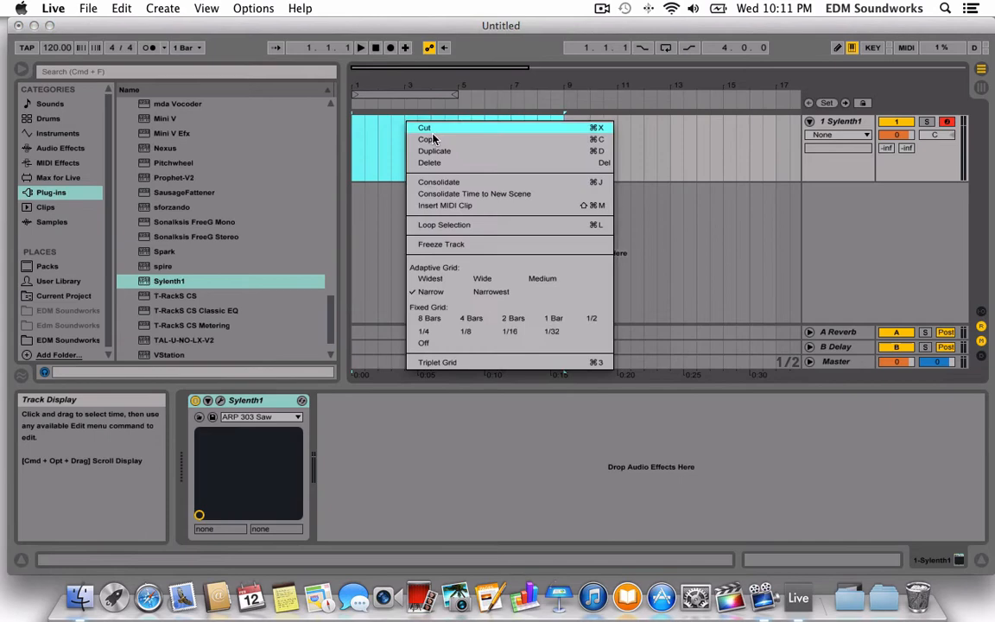
left_click(501, 204)
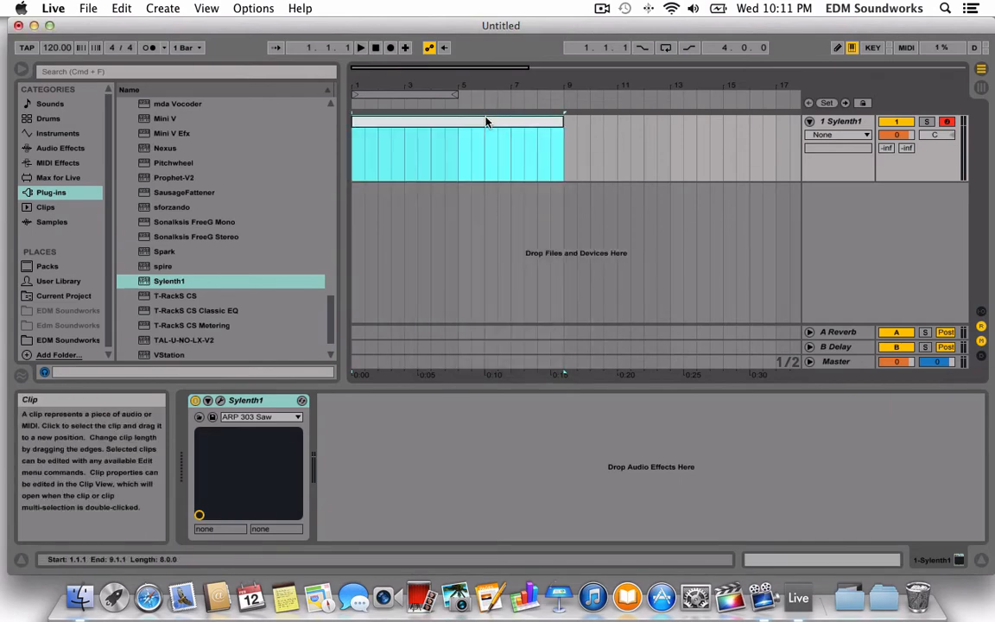
Duplicate the eight-bar MIDI clip so the copy follows from bar 9
double_click(485, 122)
left_click(459, 66)
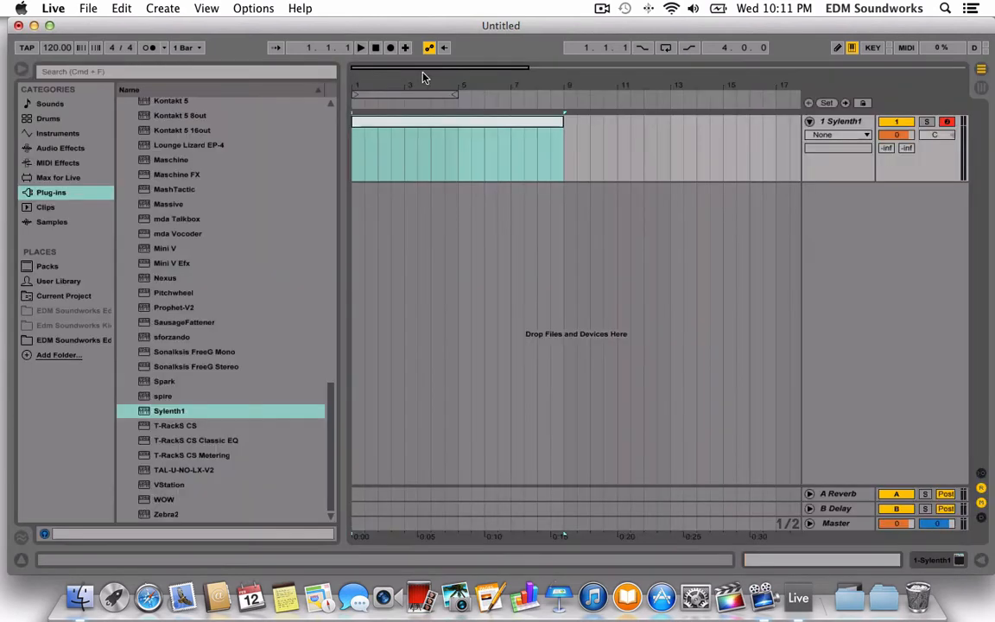
key("super+d")
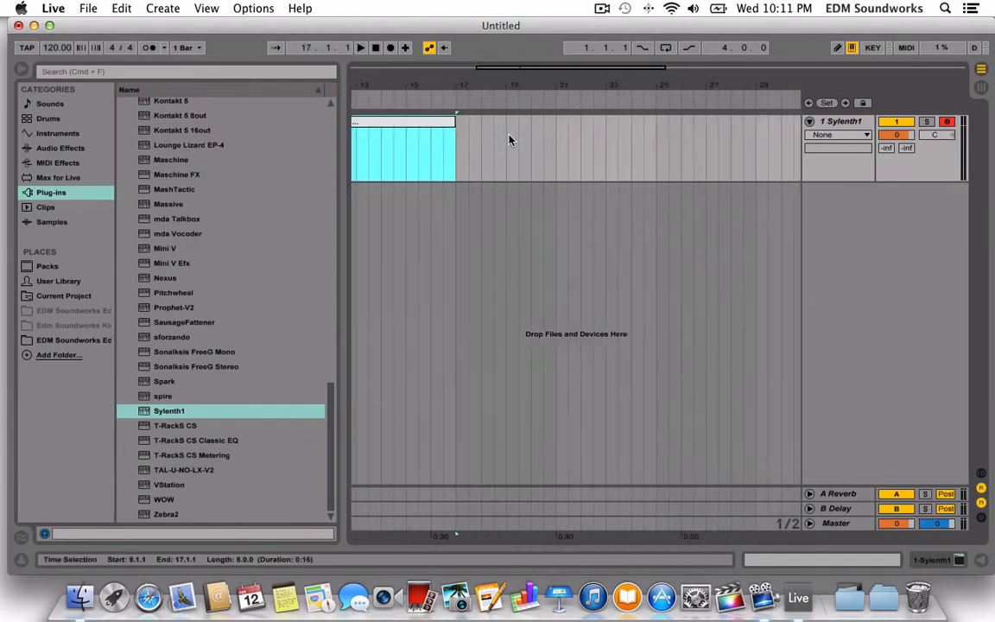
Set the first MIDI clip's loop length to 18 bars and extend the clip to bar 17
double_click(440, 138)
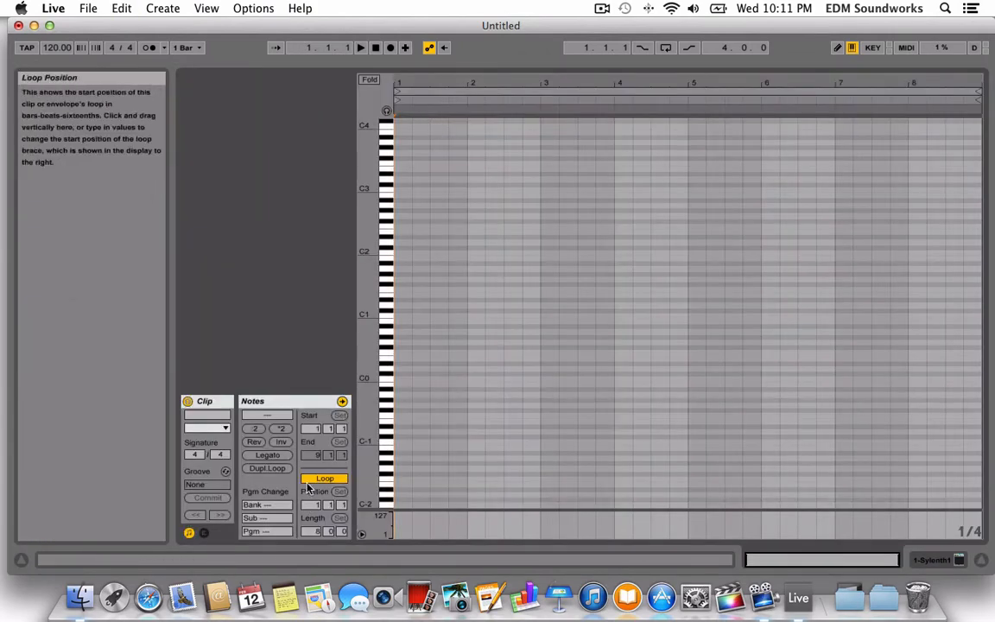
left_click_drag(316, 531, 316, 505)
left_click(927, 563)
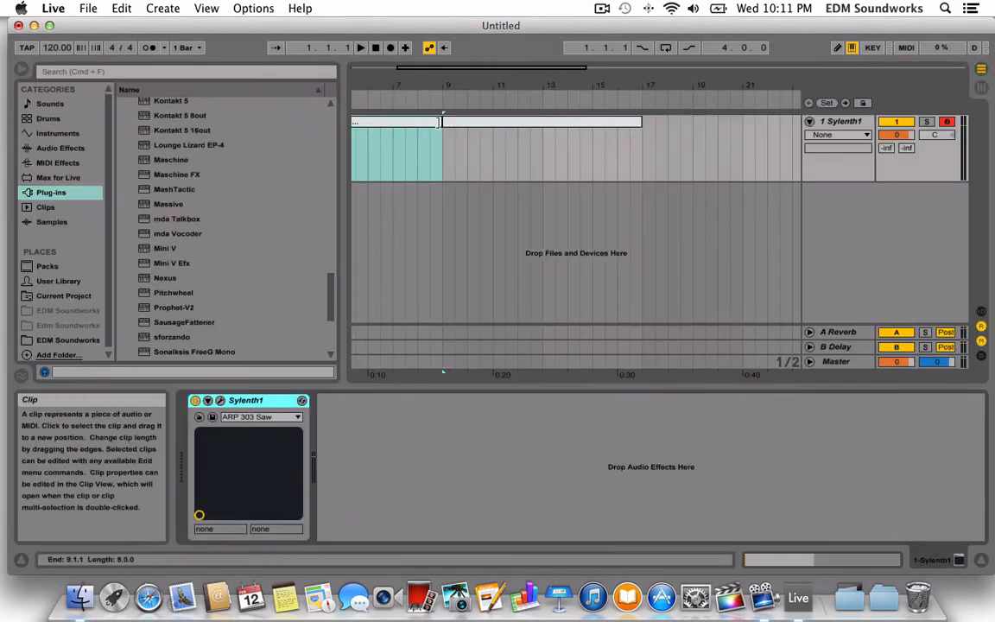
left_click_drag(439, 121, 642, 122)
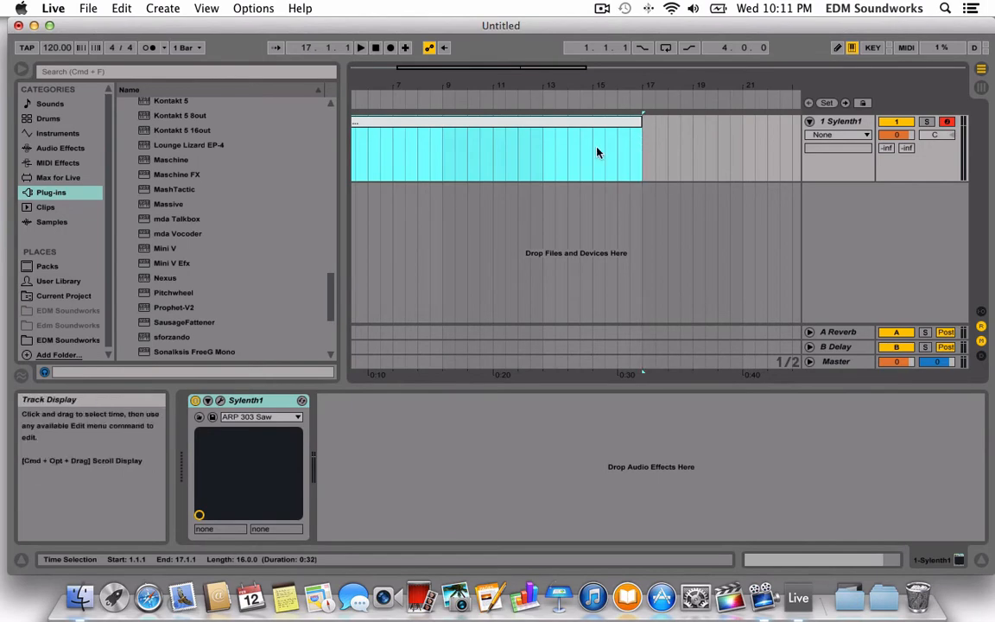
Add a C3 note spanning bars 1 to 17 in the clip and set the loop length to 17 bars
double_click(573, 127)
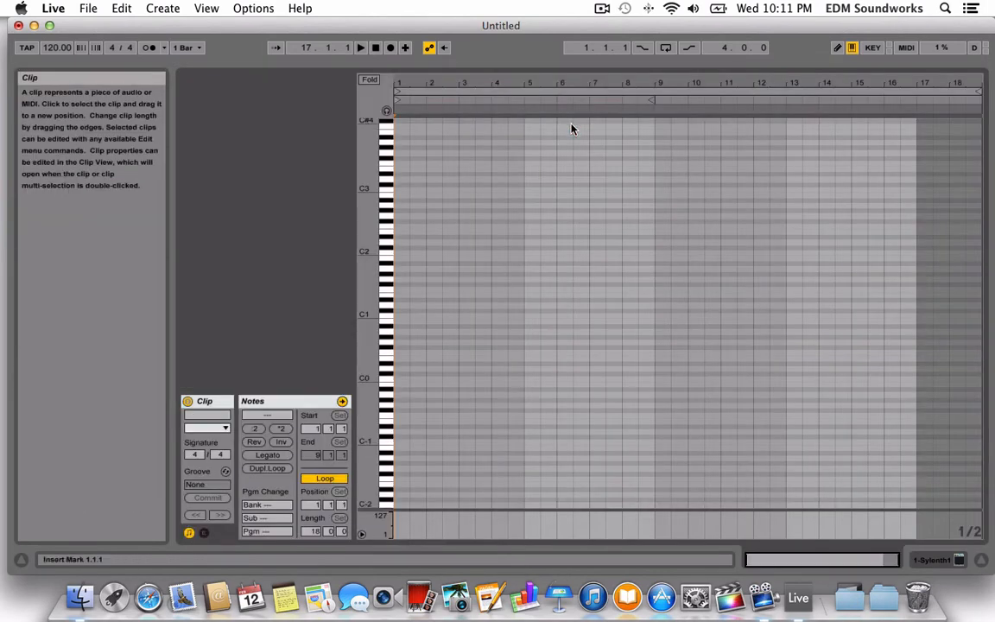
left_click(414, 192)
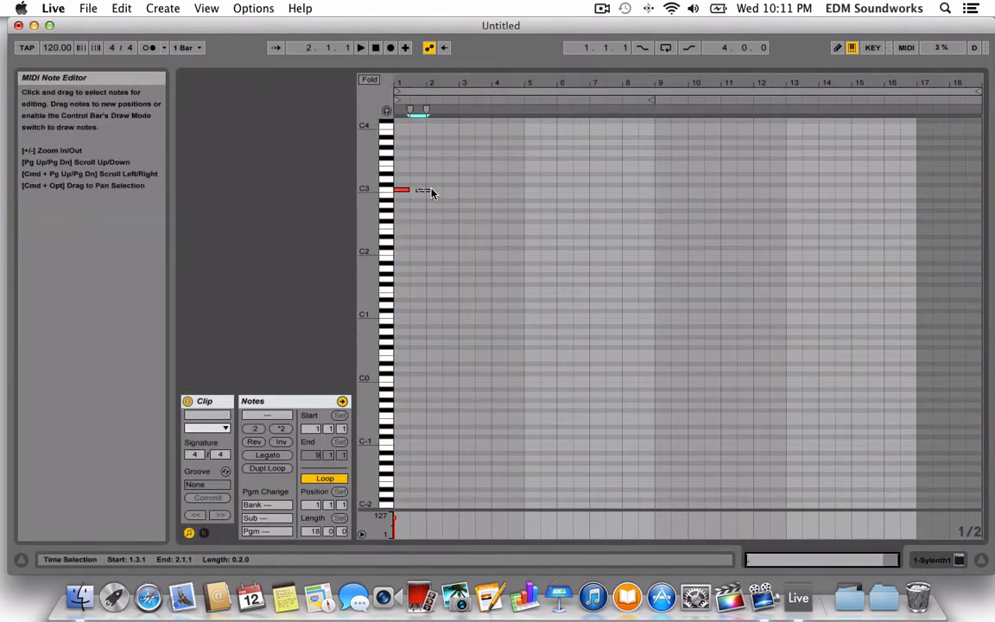
left_click_drag(406, 192, 914, 207)
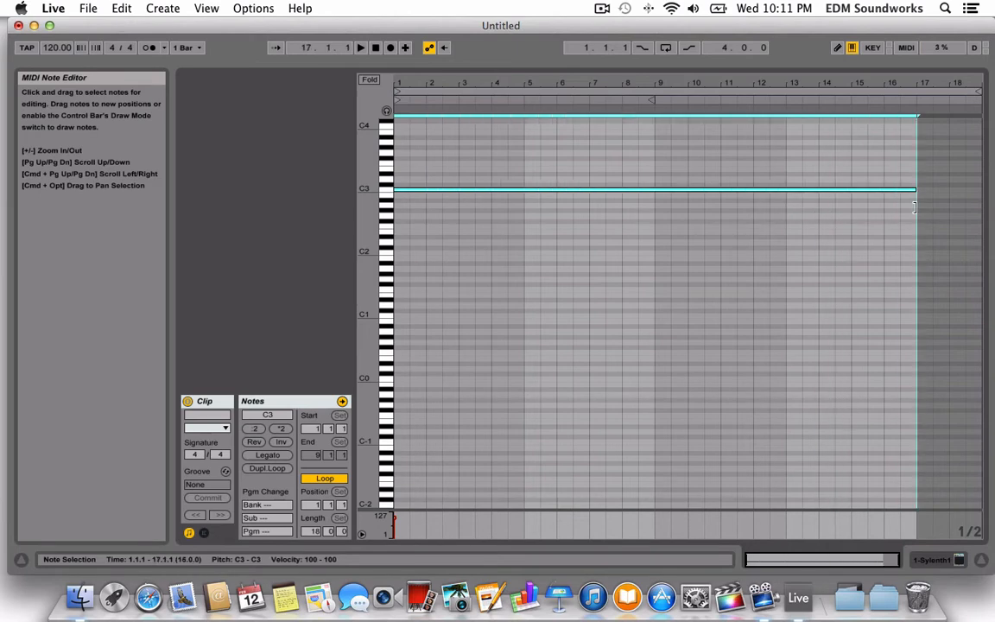
left_click(310, 534)
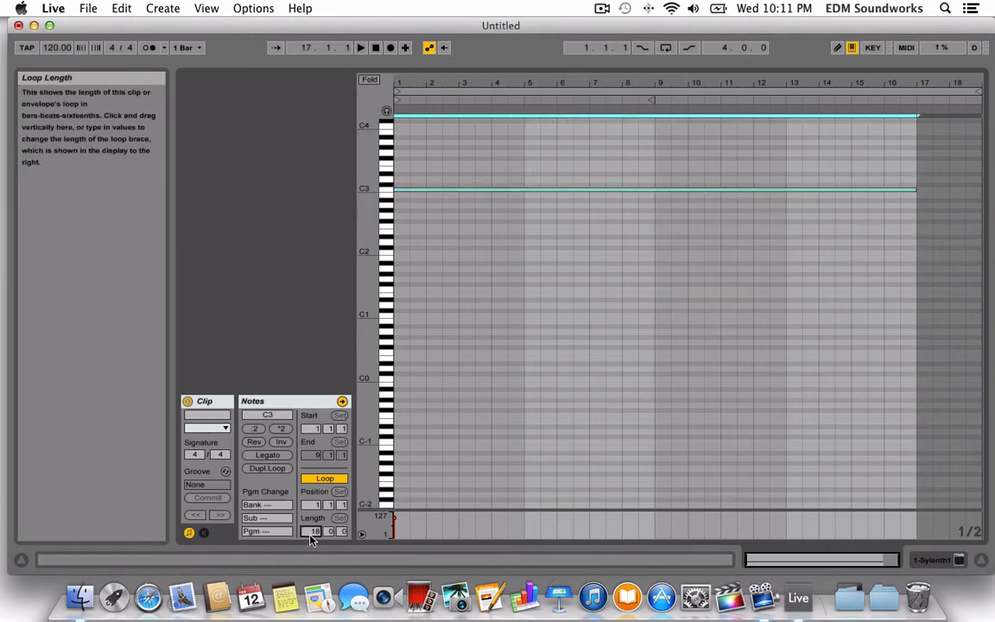
Draw the clip's Pitch Bend envelope at its maximum across bars 1 to 17, using Draw Mode with an 8-bar grid
left_click(204, 533)
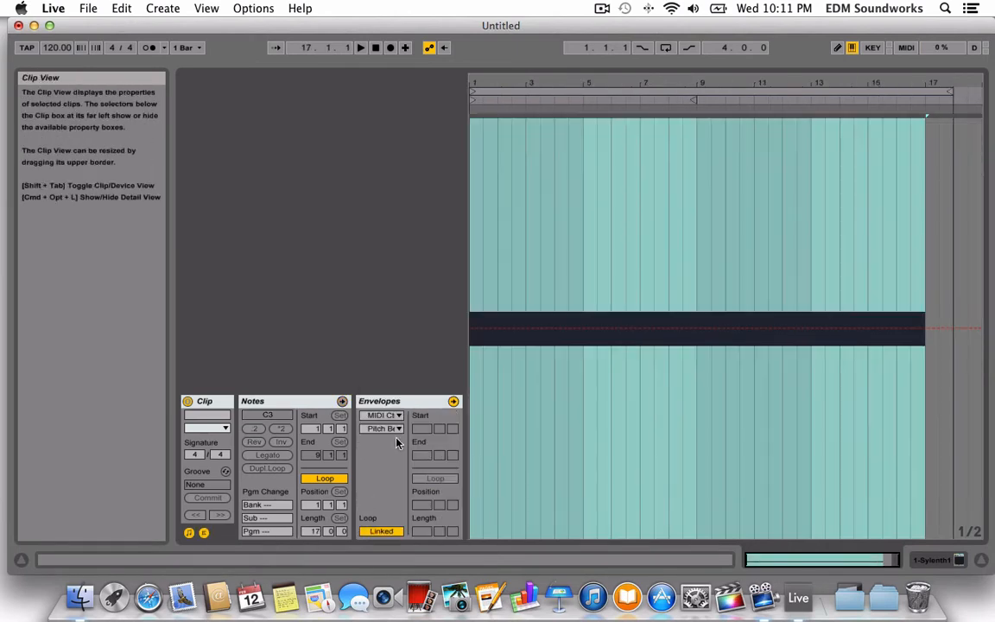
right_click(553, 422)
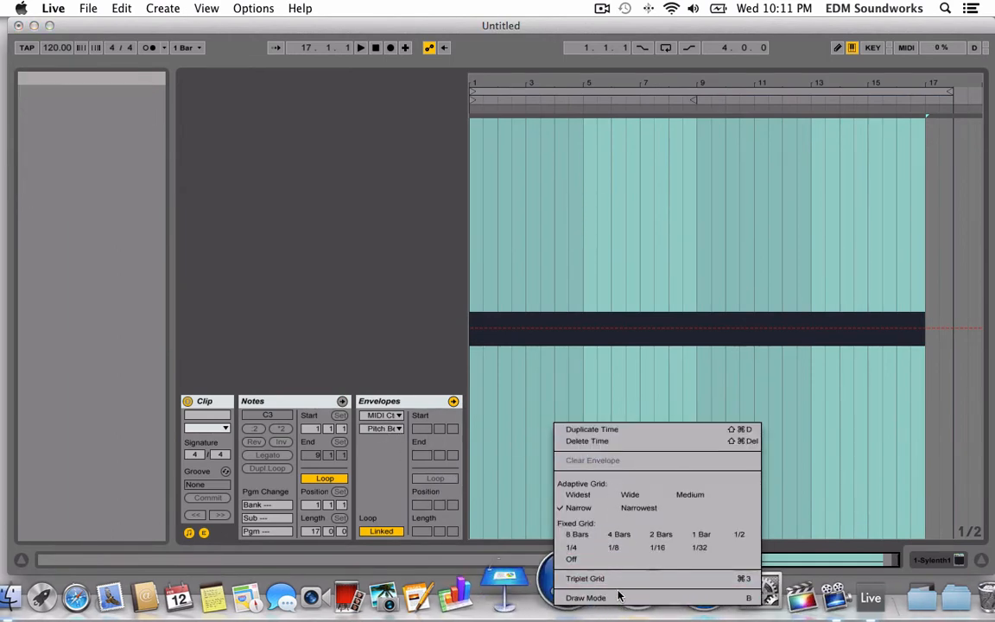
left_click(620, 596)
left_click(383, 428)
left_click(385, 429)
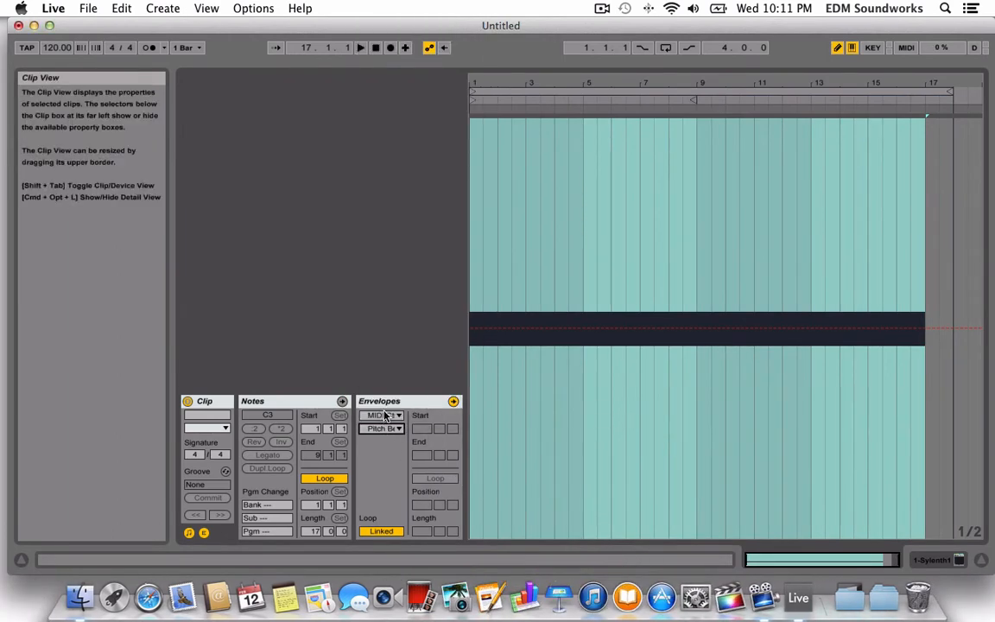
key("super+2")
key("super+2")
key("super+2")
key("super+2")
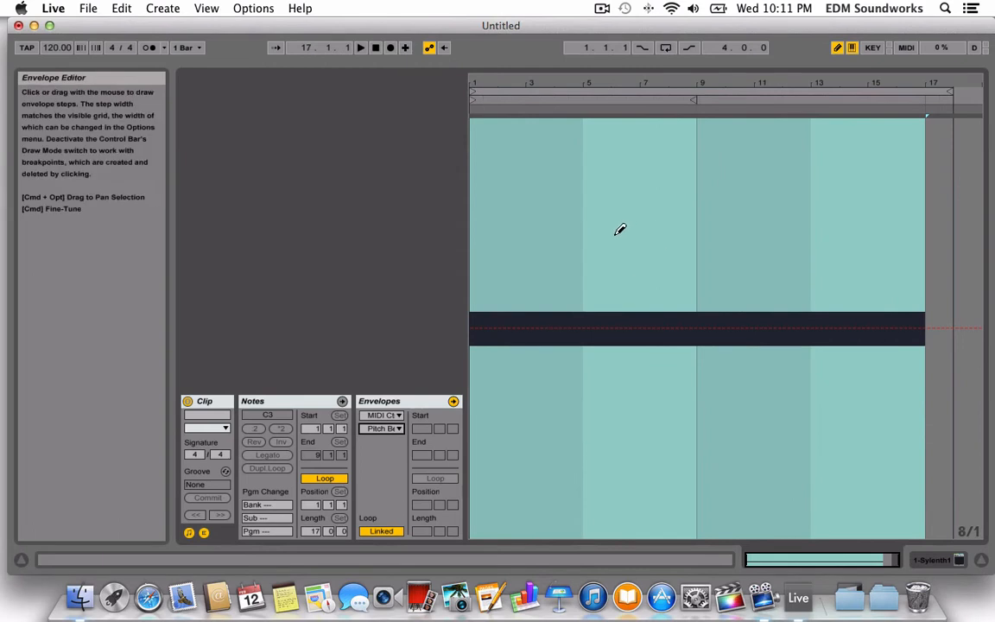
left_click_drag(751, 242, 763, 7)
left_click_drag(610, 164, 607, 97)
Turn off Draw Mode and remove the upper breakpoint at bar 1 so the pitch bend ramps up steadily to bar 17
right_click(564, 281)
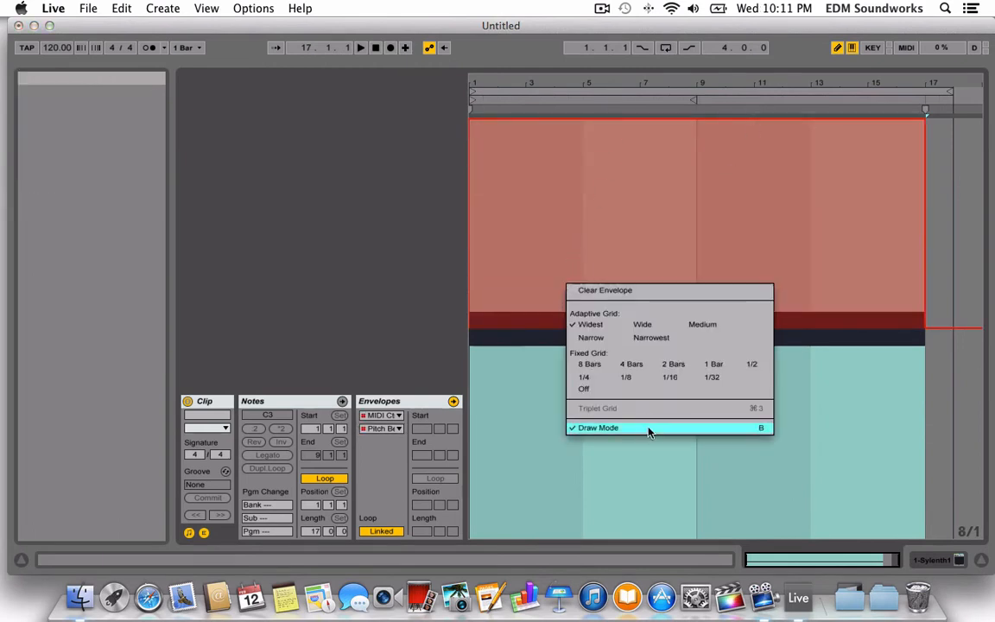
left_click(650, 429)
left_click(472, 122)
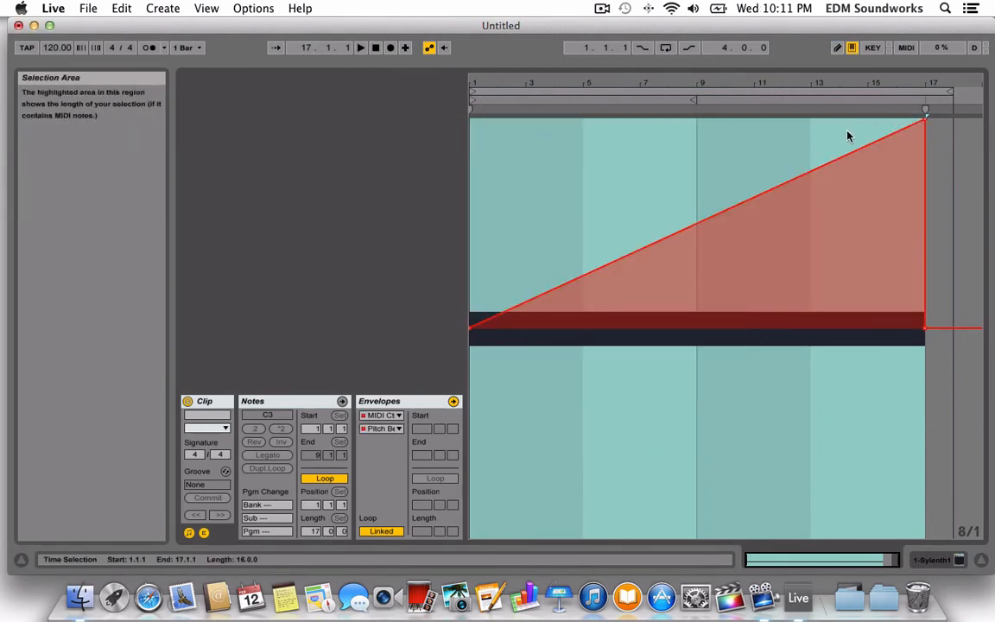
Play back the clip to hear the pitch bend rise, checking it in both the arrangement and the clip view
key("space")
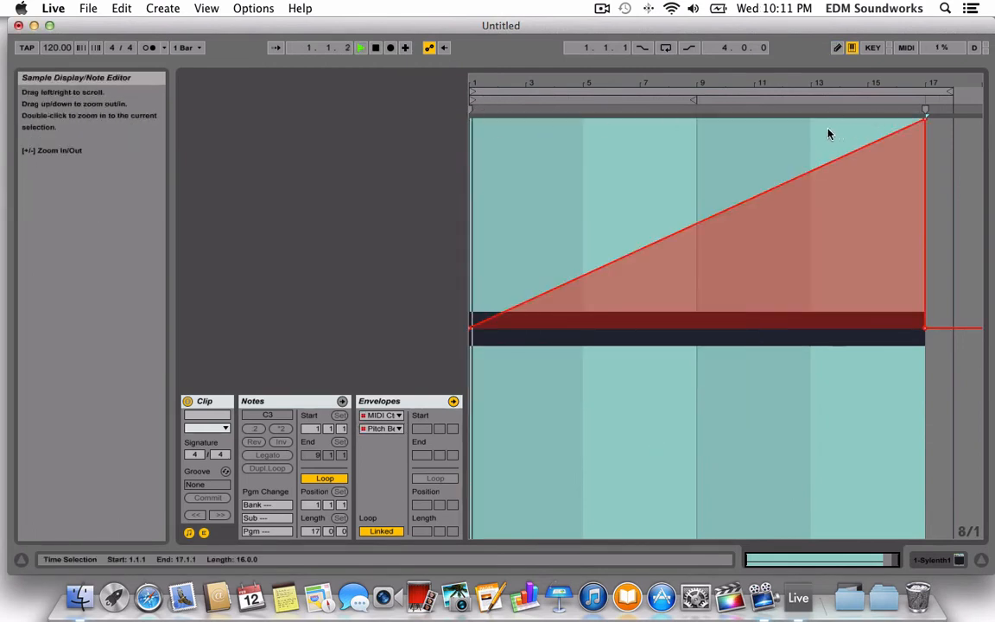
left_click(662, 64)
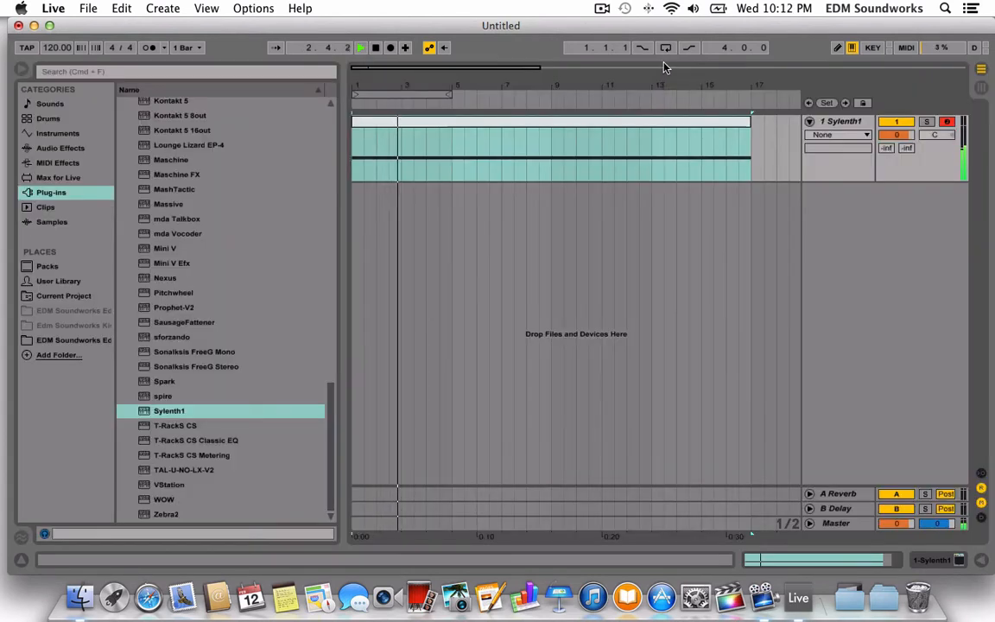
double_click(639, 120)
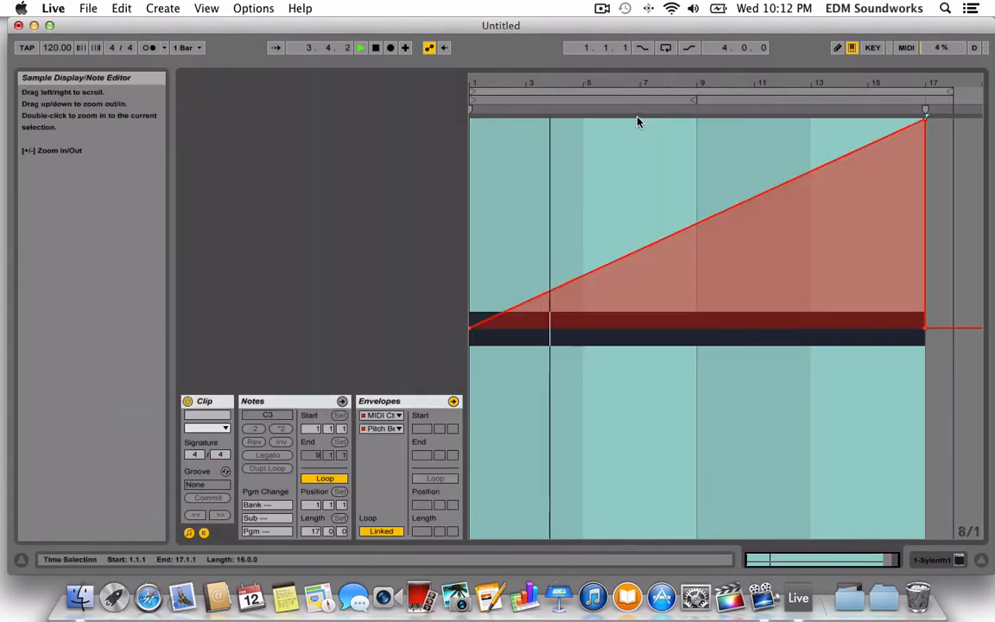
Undo the Pitch Bend envelope edits in the MIDI clip
key("super+z")
key("z")
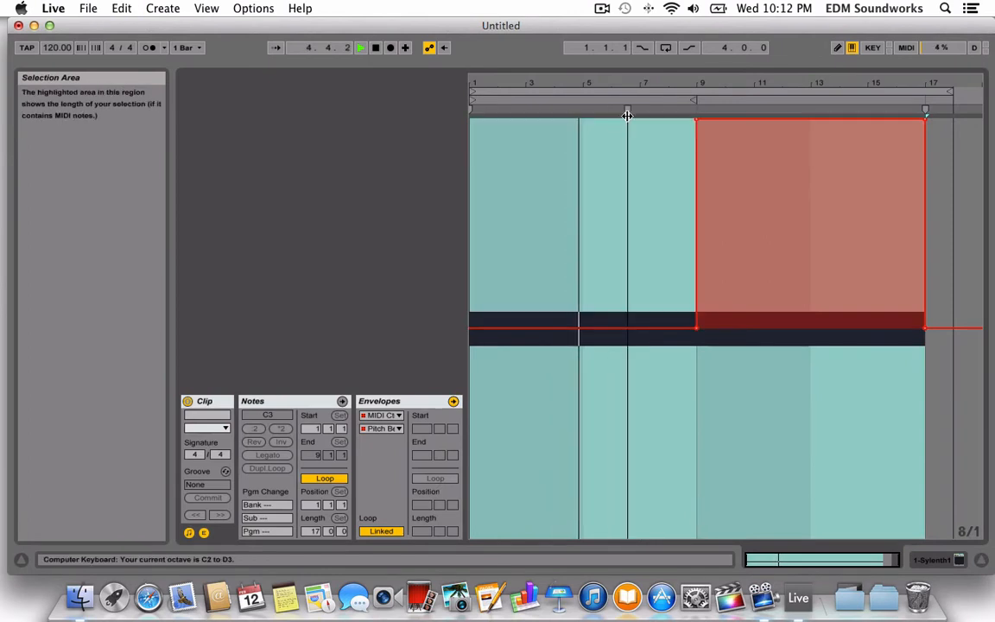
key("super+z")
Return to the Sylenth1 device view and play the arrangement from bar 1
key("space")
left_click(959, 560)
key("space")
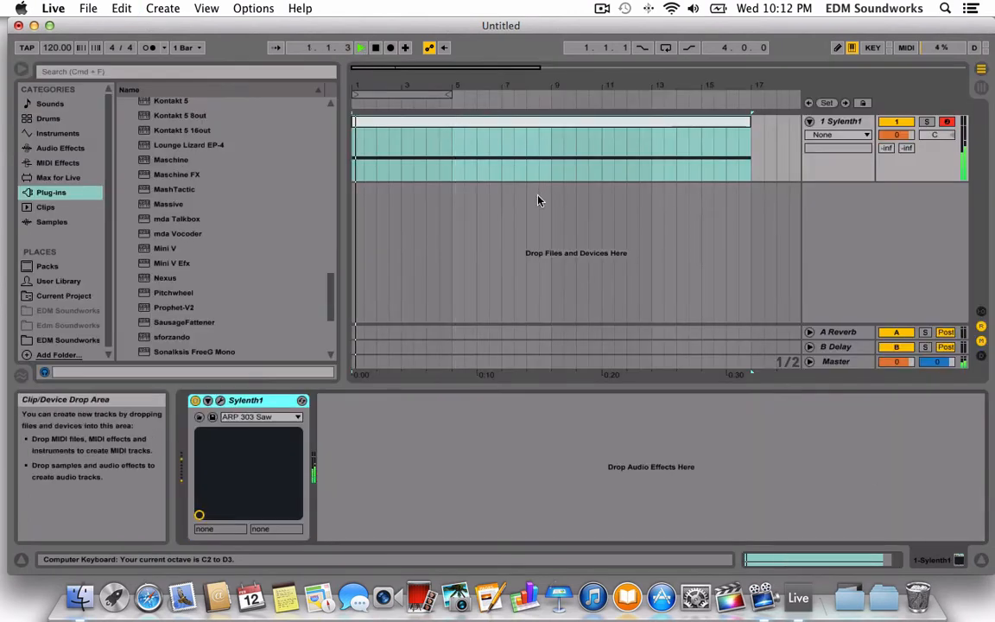
key("space")
Freeze the Sylenth1 track and flatten it to audio
left_click(437, 85)
left_click_drag(437, 85, 437, 70)
left_click(484, 159)
right_click(484, 162)
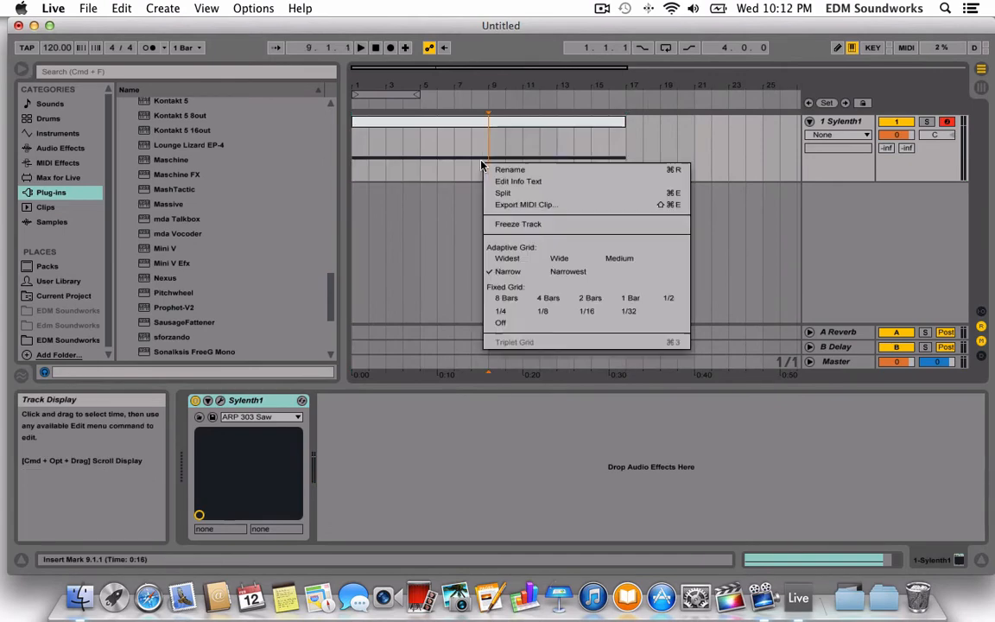
left_click(542, 225)
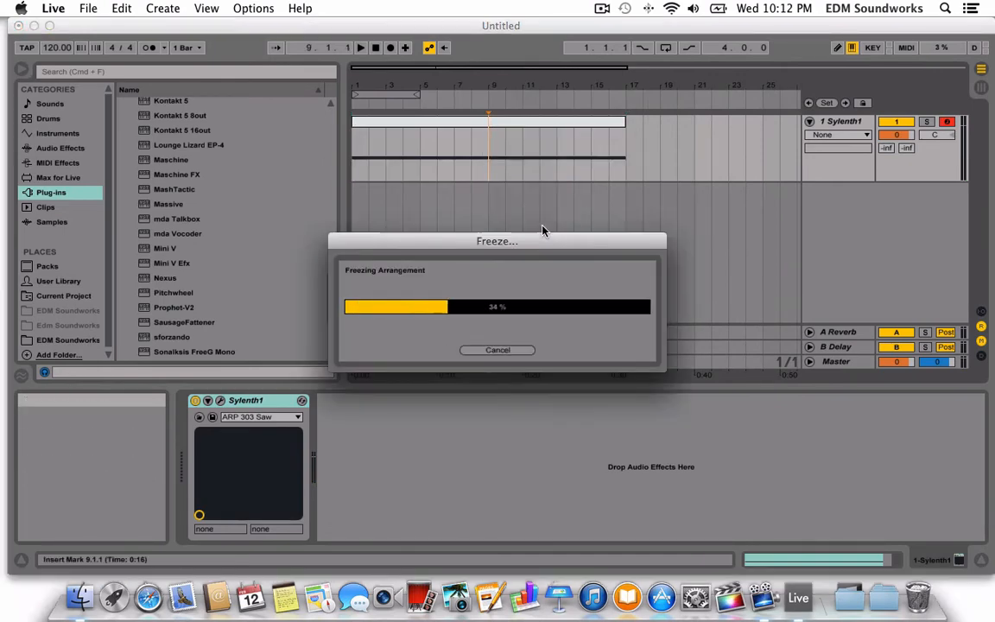
right_click(676, 143)
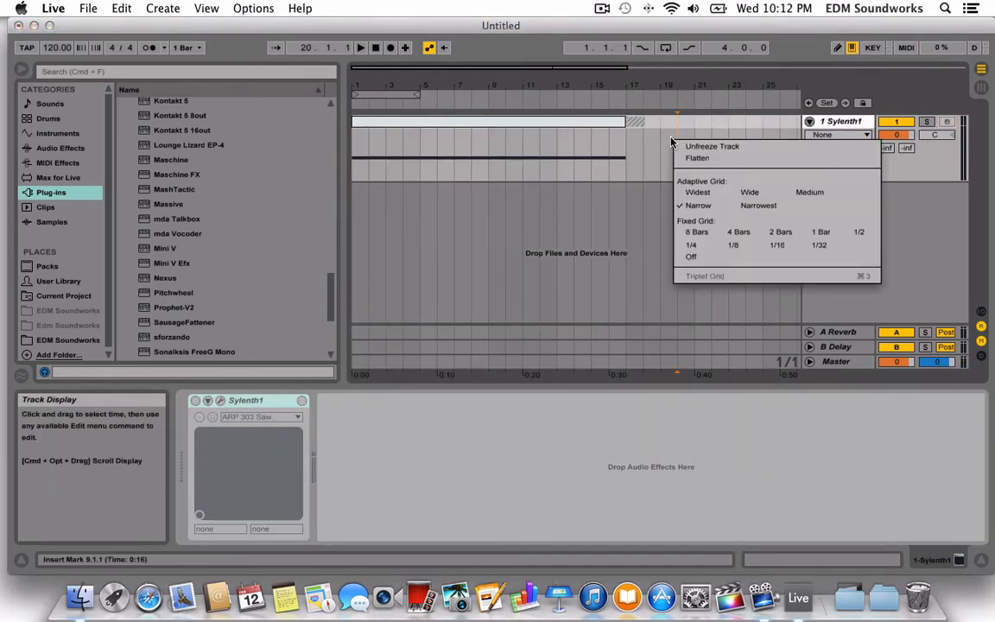
left_click(716, 160)
left_click_drag(622, 121, 689, 125)
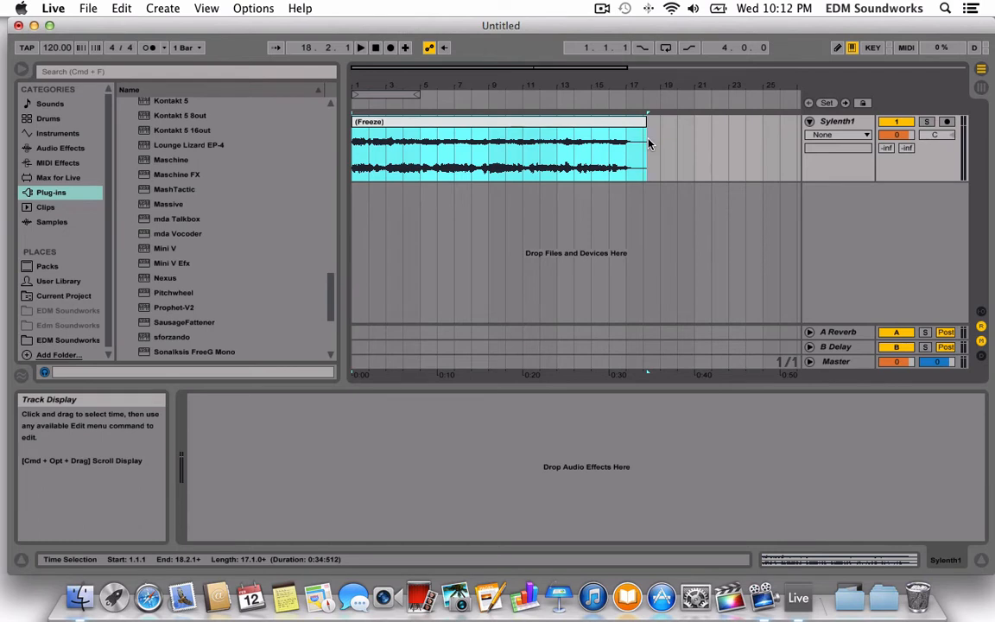
Insert a new MIDI track and load the flattened audio clip into it as a Simpler sample
right_click(835, 204)
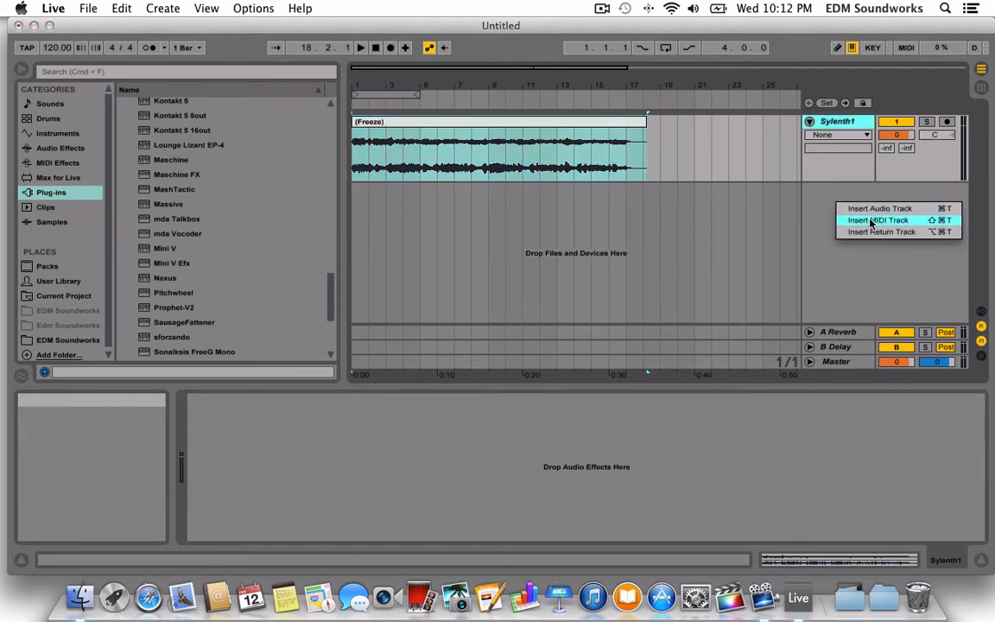
left_click(874, 220)
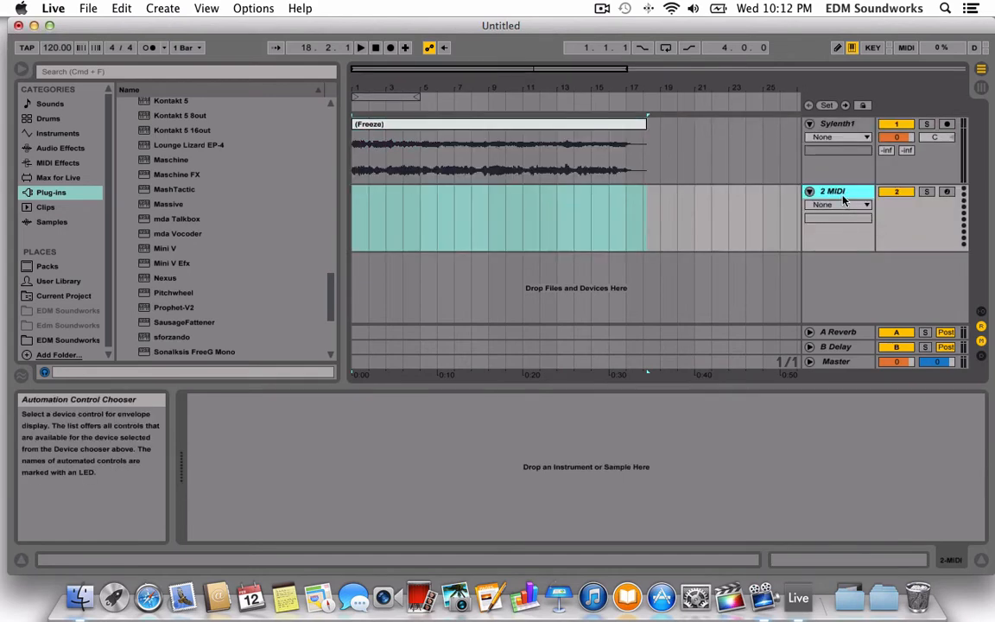
left_click(566, 123)
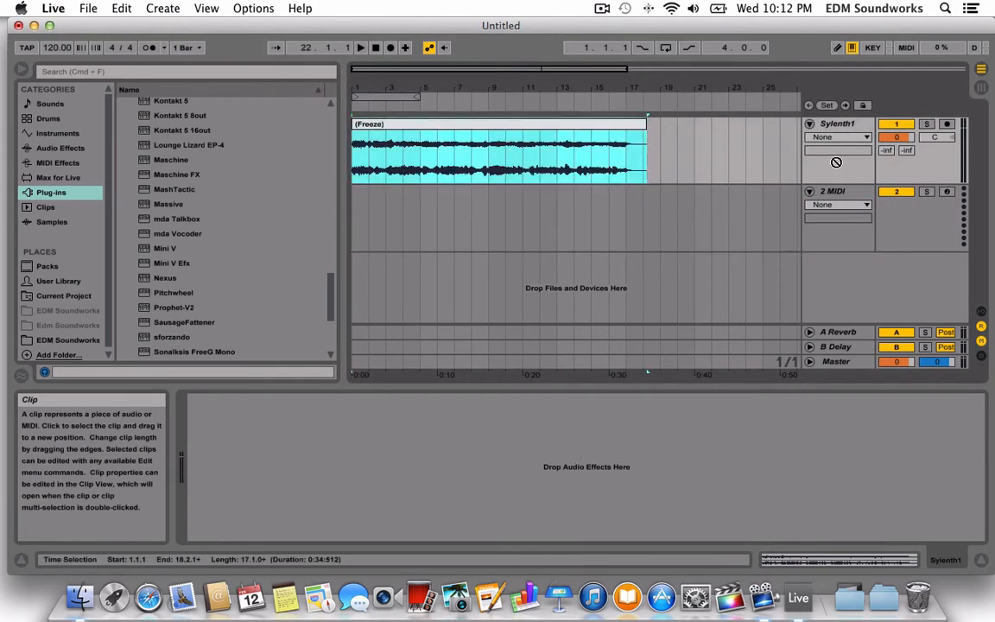
left_click_drag(836, 163, 581, 448)
scroll(481, 176, "left", 5)
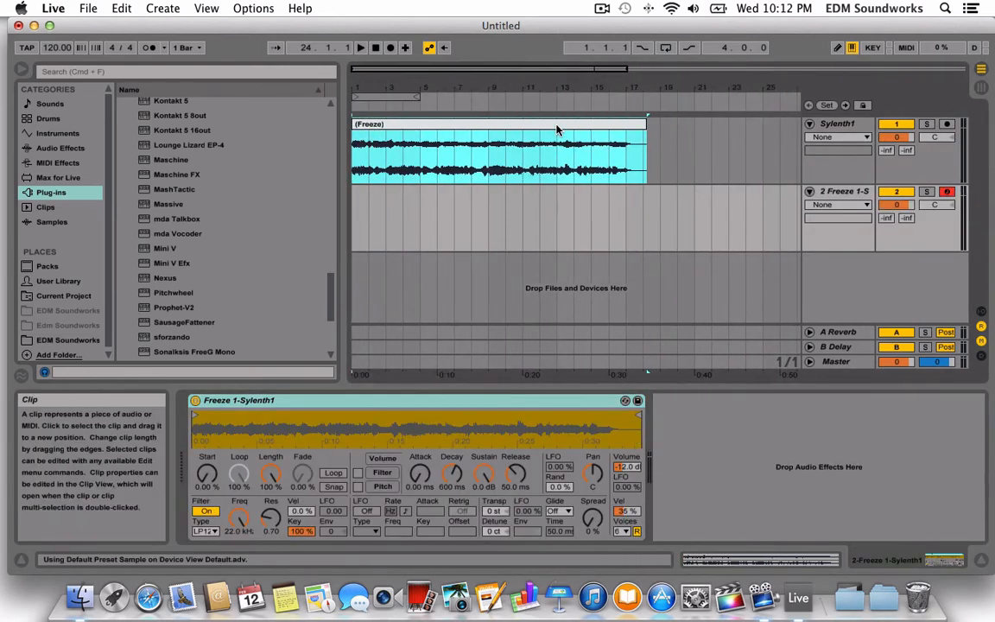
Delete the frozen audio clip together with the original Sylenth1 track
left_click(557, 130)
key("Delete")
left_click(847, 126)
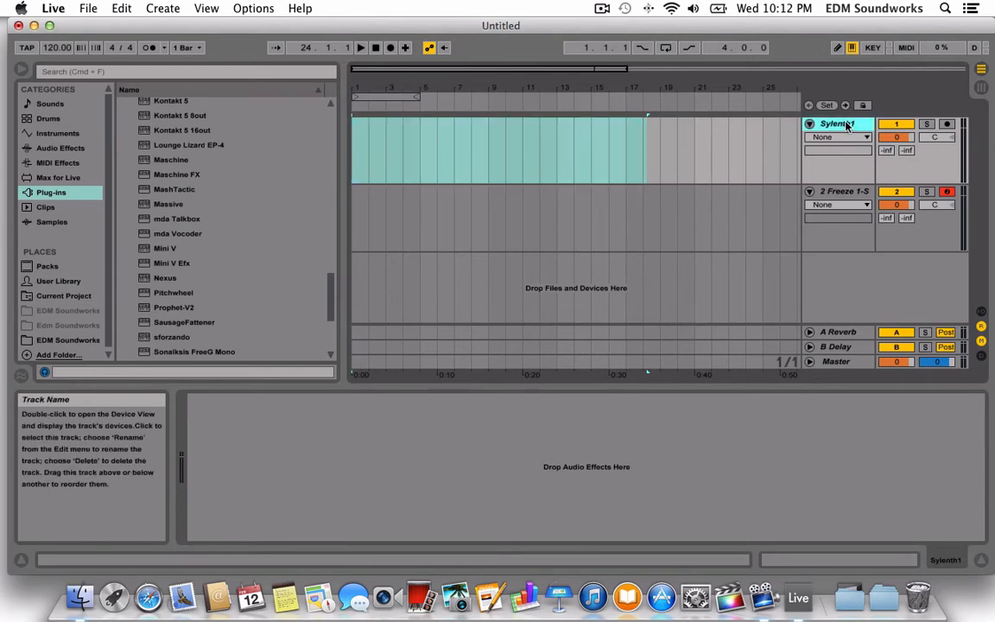
key("Delete")
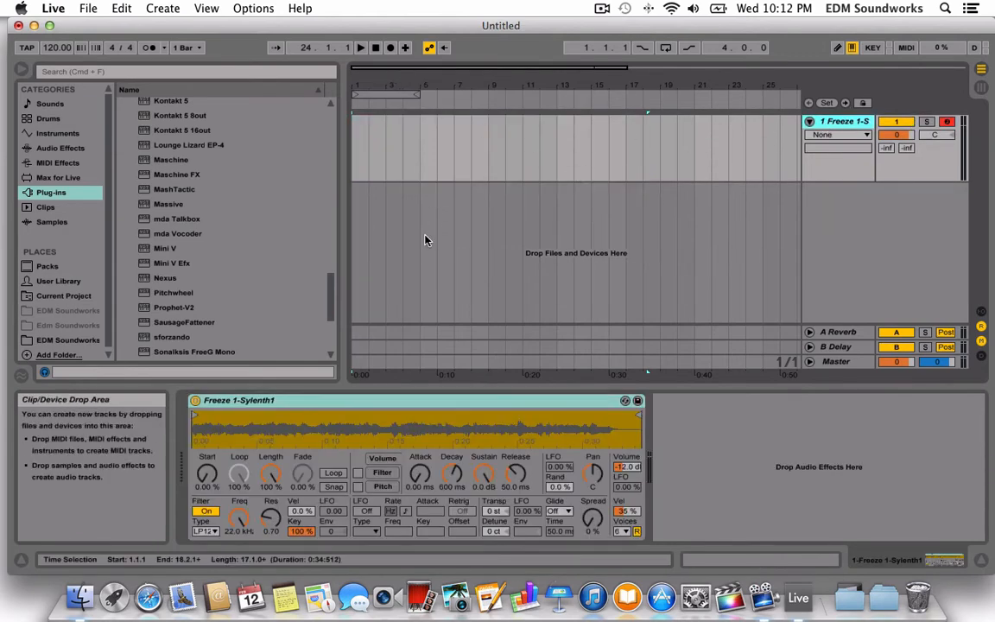
Set Simpler's volume to 0 dB and its volume velocity modulation to 0%, and audition the sample one octave higher from C3
left_click(628, 467)
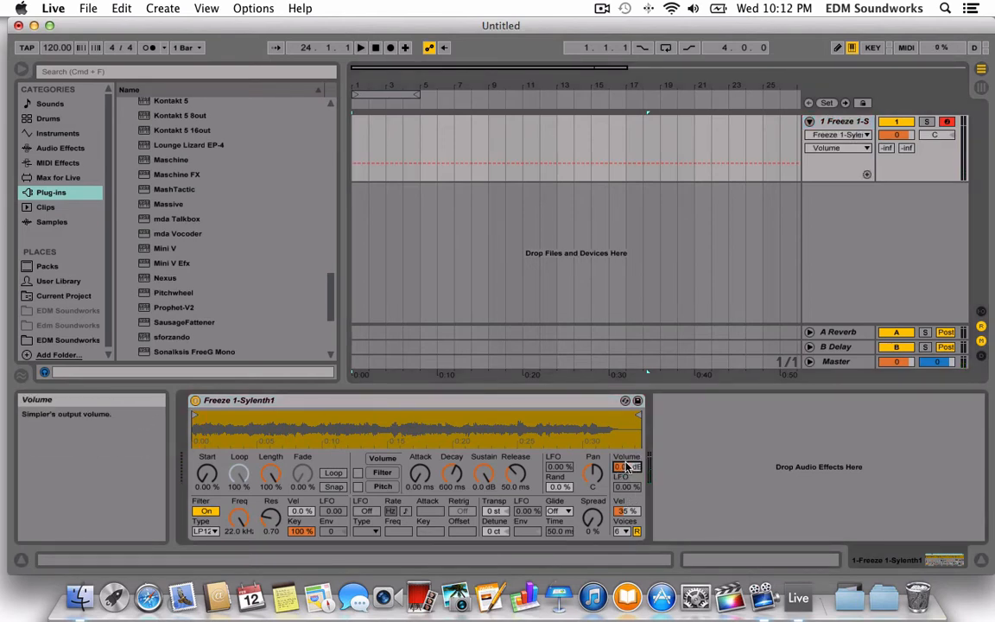
left_click(636, 487)
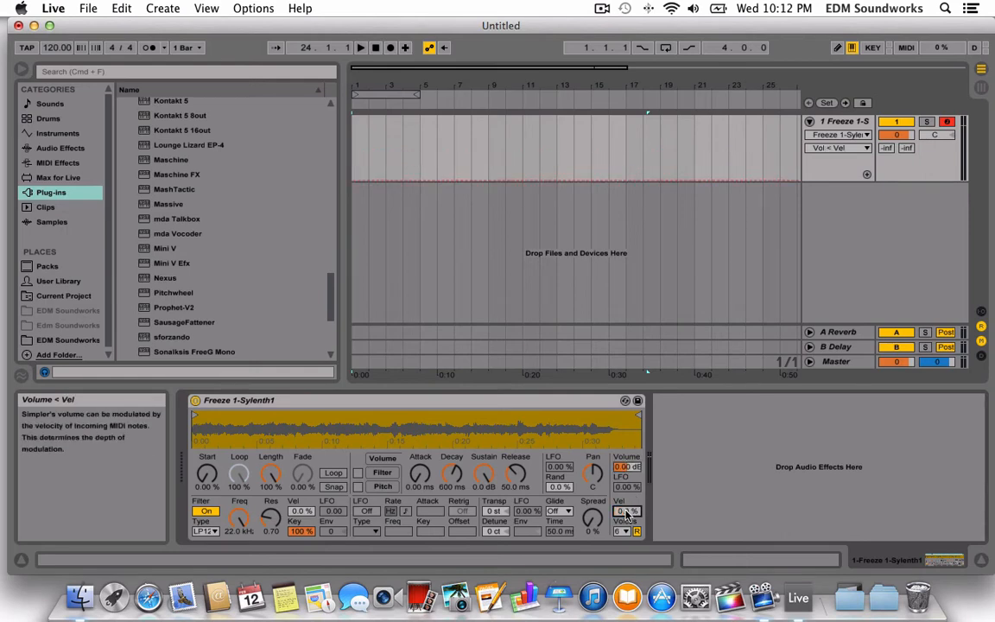
key("x")
key("a")
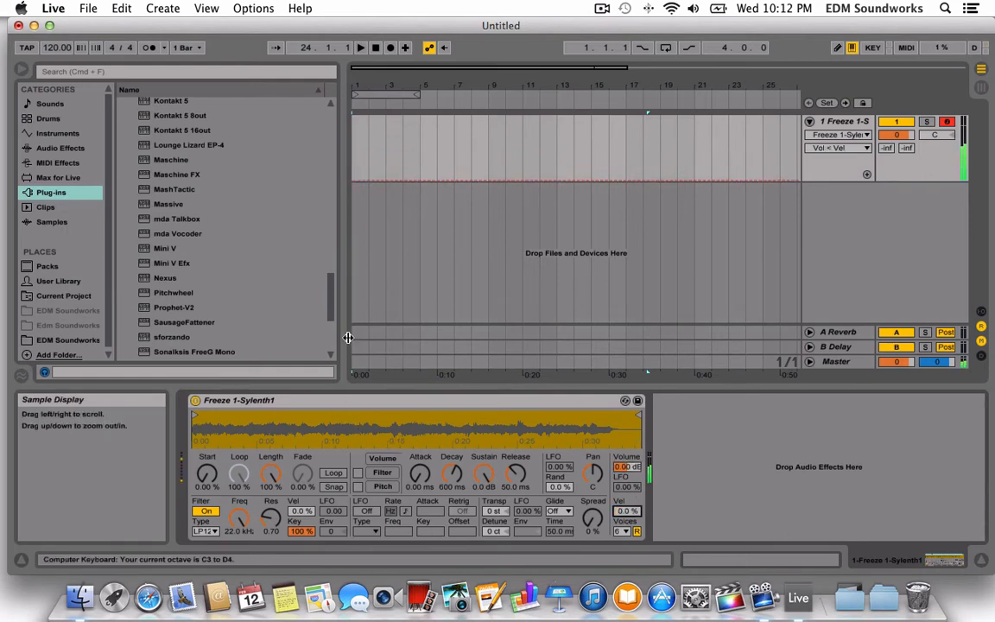
Insert a four-bar MIDI clip from bar 1 to bar 5 on the Simpler track
left_click_drag(384, 68, 384, 250)
left_click(451, 130)
mouse_move(478, 130)
left_mouse_down()
mouse_move(365, 137)
mouse_move(463, 129)
left_mouse_up()
right_click(463, 129)
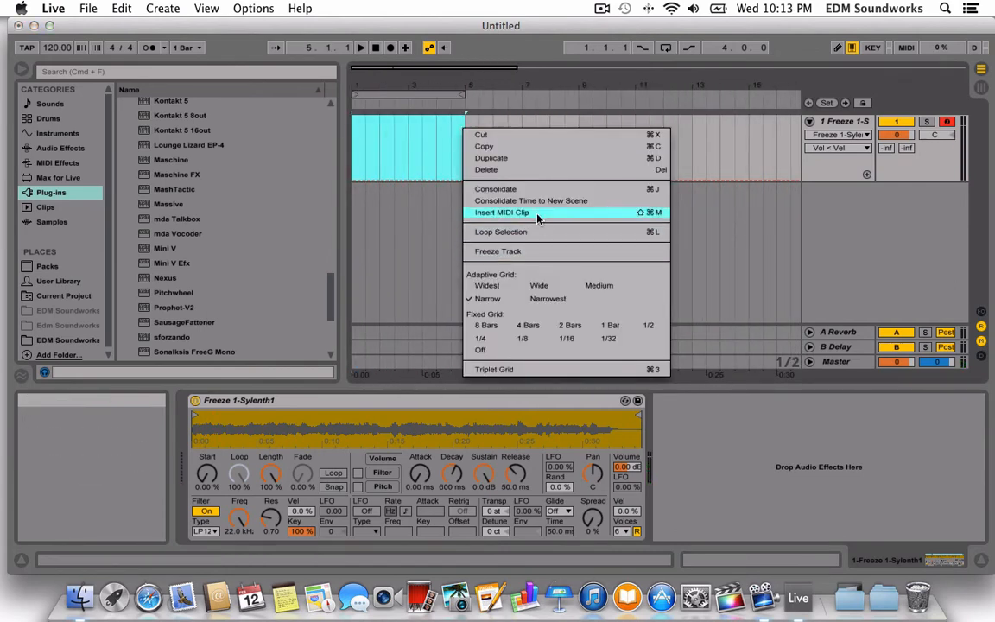
left_click(537, 212)
Add a C3 note spanning all four bars of the new MIDI clip
double_click(416, 123)
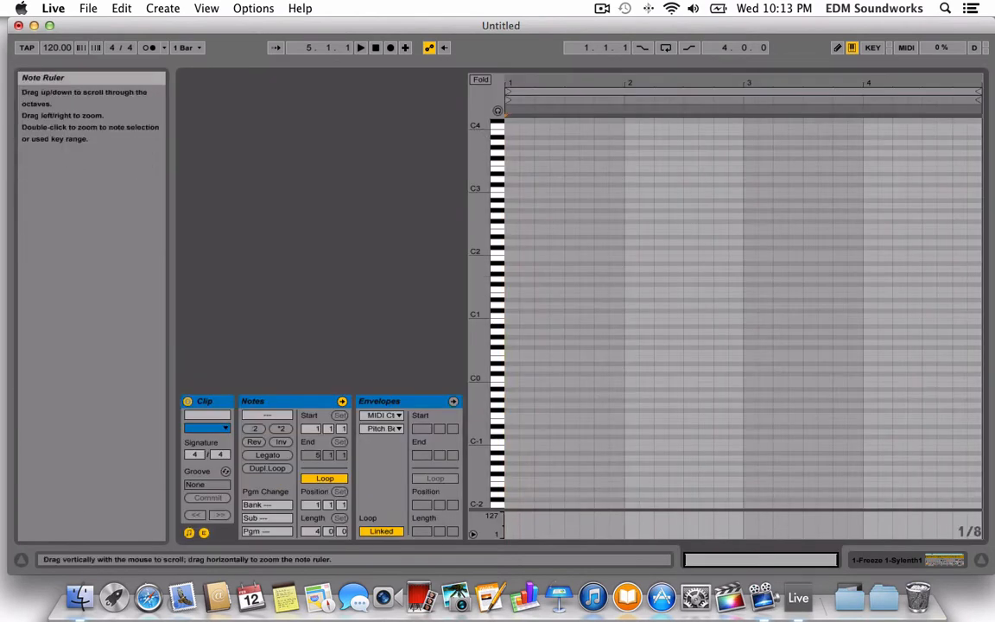
left_click_drag(481, 284, 476, 387)
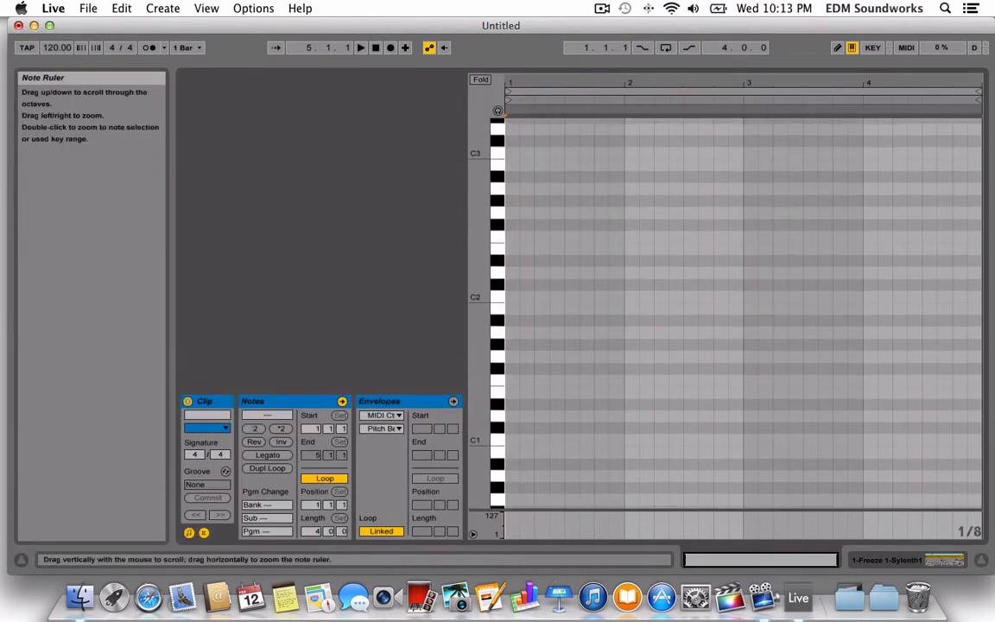
left_click_drag(471, 200, 471, 270)
double_click(511, 224)
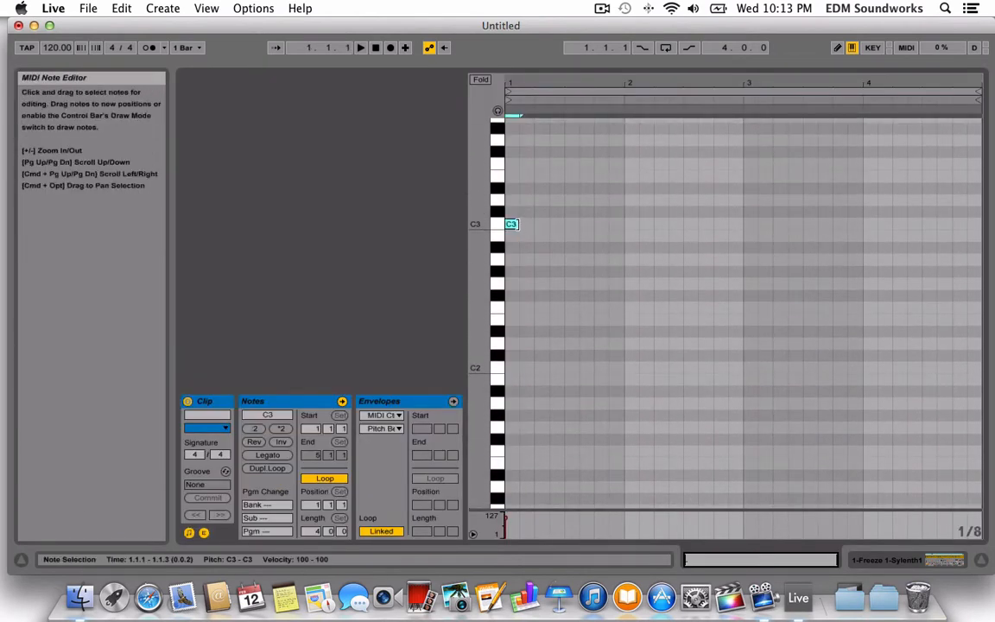
left_click_drag(517, 225, 986, 202)
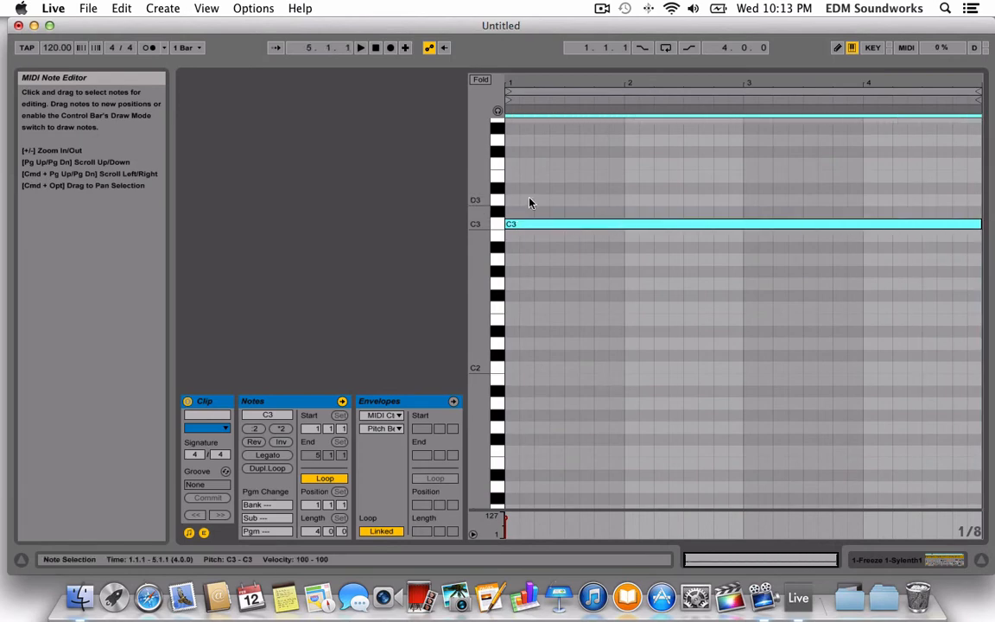
left_click_drag(473, 215, 501, 215)
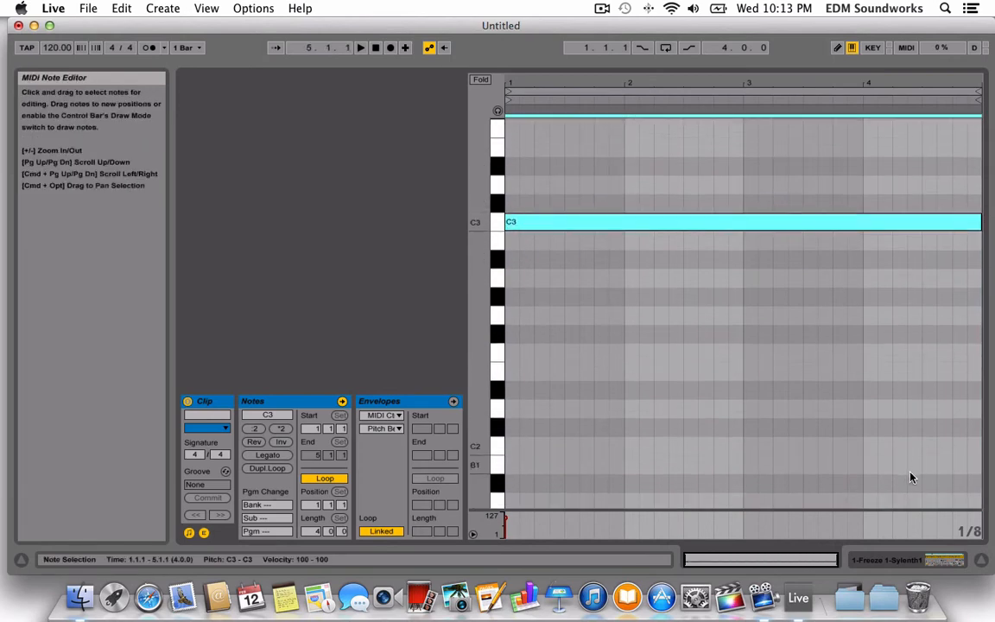
left_click(920, 563)
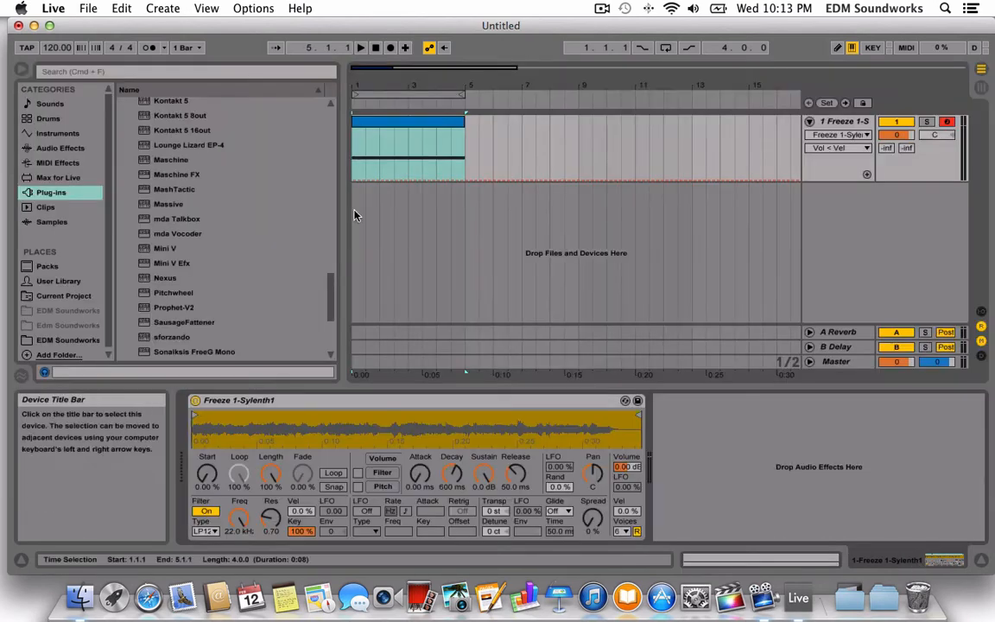
Loop the arrangement over the four-bar clip from bar 1 to bar 5
left_click(399, 95)
key("super+l")
left_click_drag(406, 68, 421, 195)
left_click(424, 143)
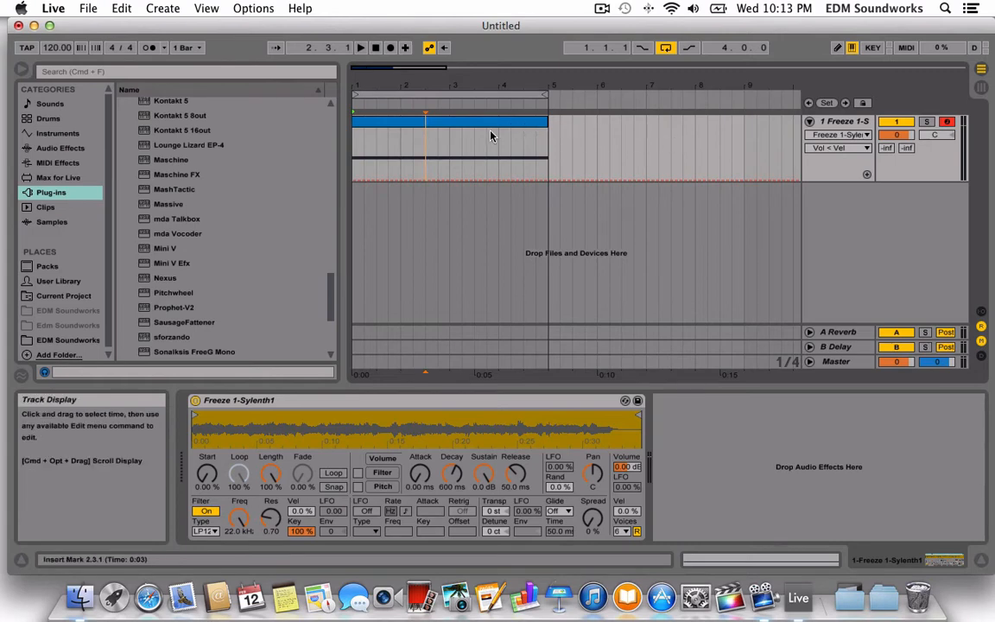
Open the four-bar clip and show its MIDI Ctrl Pitch Bend envelope
double_click(524, 116)
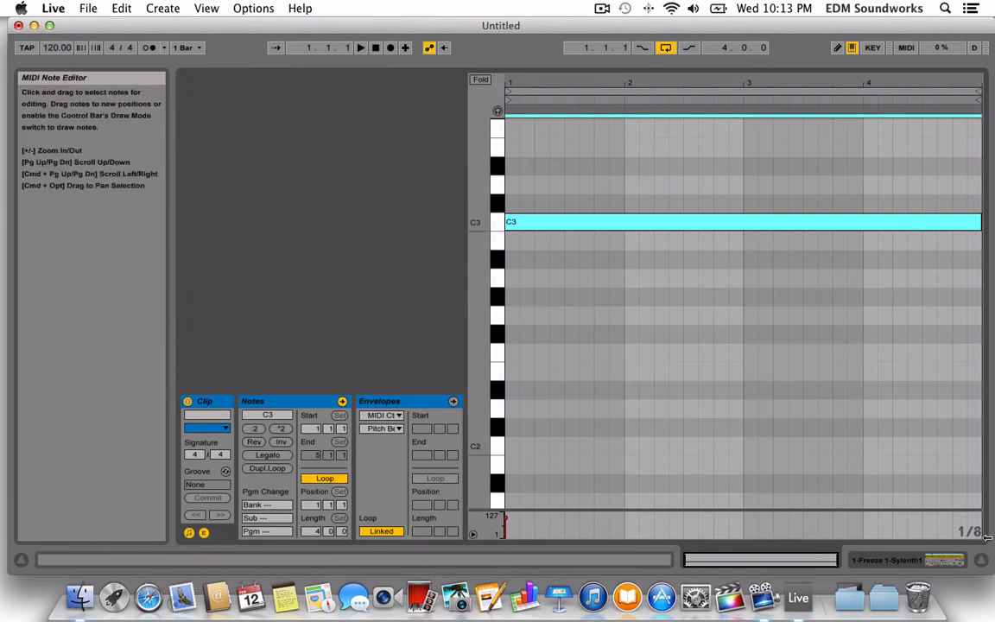
left_click(957, 557)
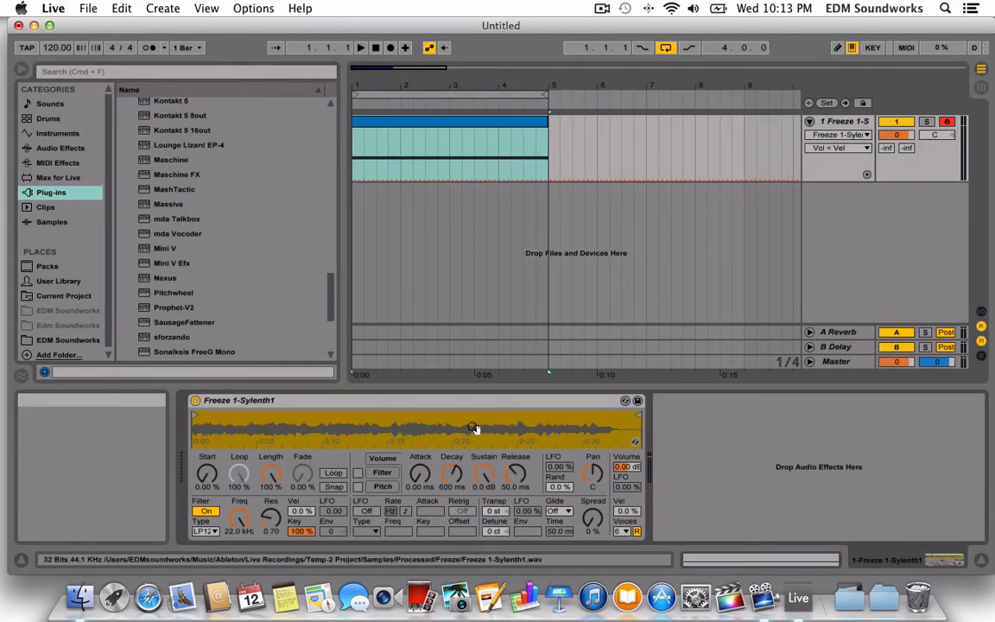
double_click(503, 126)
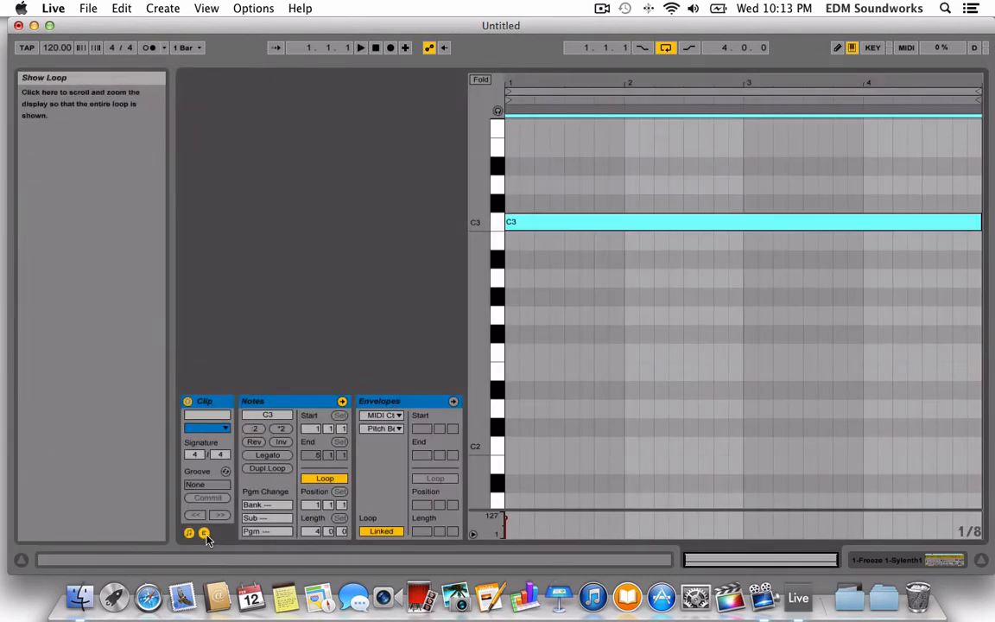
left_click(217, 529)
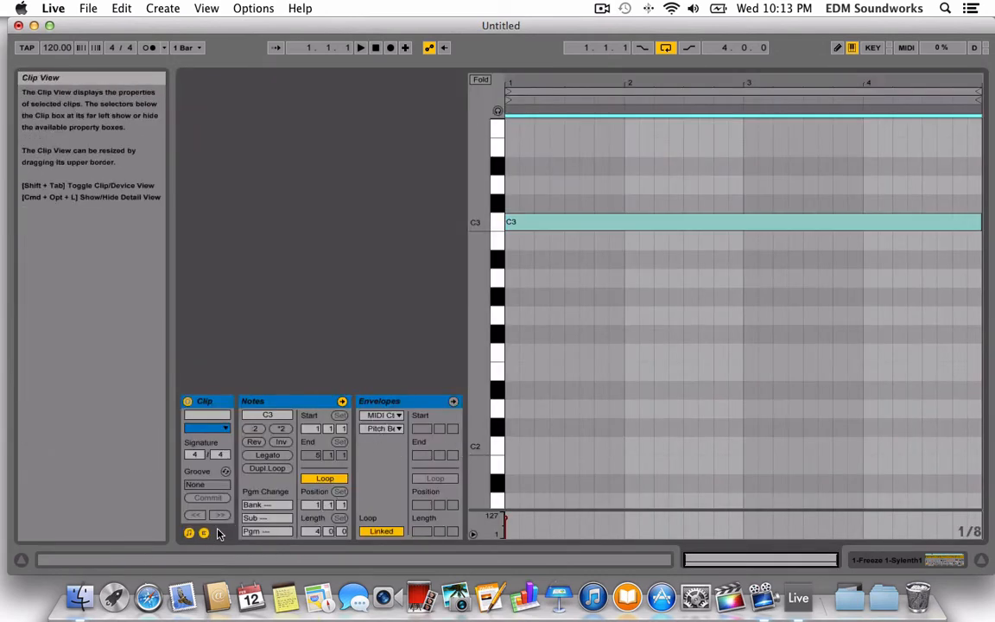
left_click(205, 533)
left_click(205, 533)
Draw the Pitch Bend envelope at its maximum across all four bars, using Draw Mode with a 2-bar grid
right_click(541, 460)
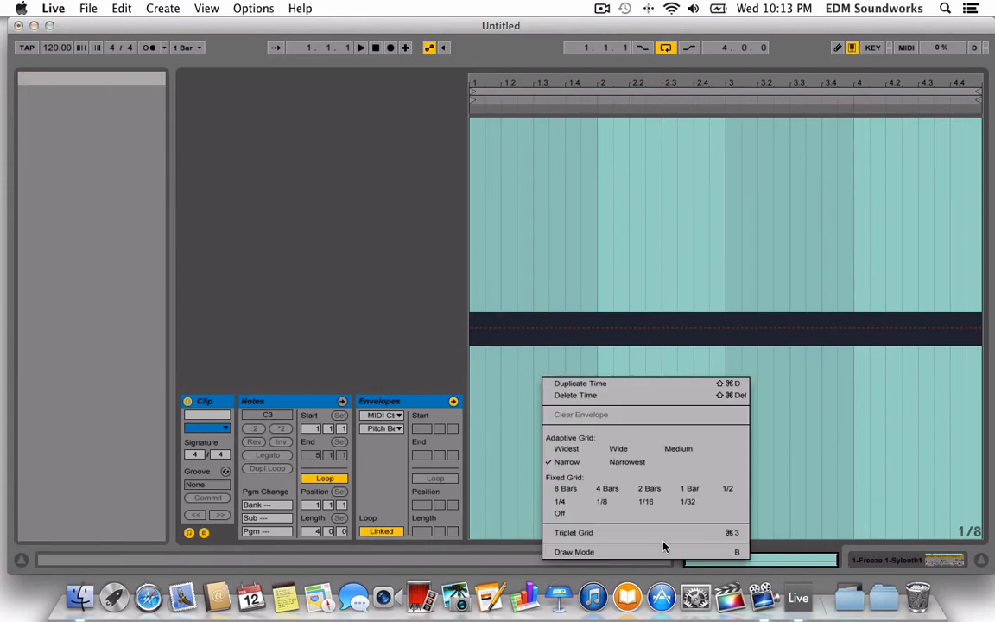
left_click(661, 554)
key("super+2")
key("super+2")
key("super+2")
key("super+2")
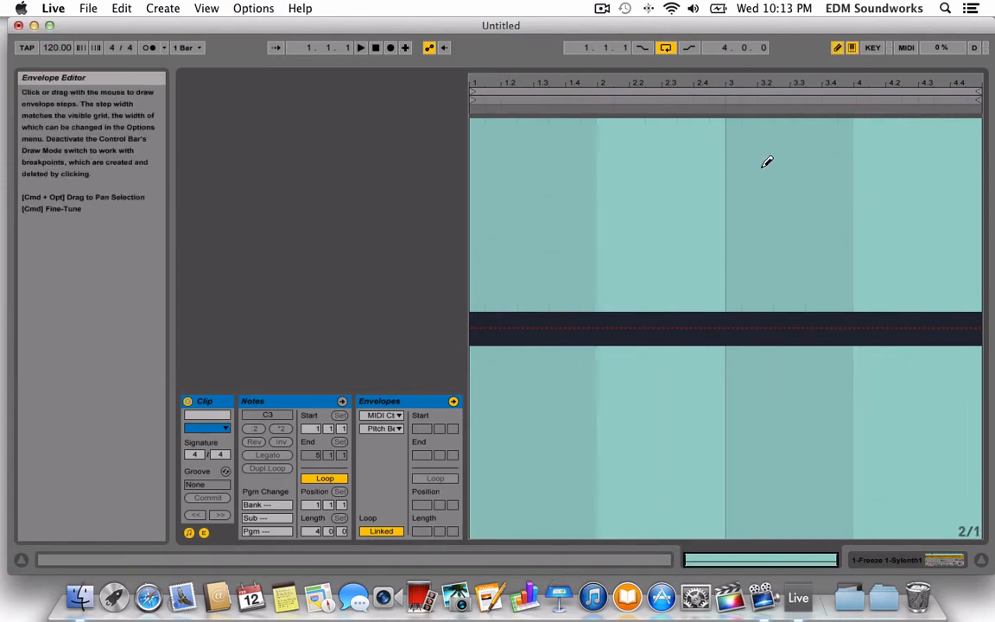
left_click_drag(789, 228, 774, 48)
left_click_drag(624, 244, 625, 87)
Turn off Draw Mode, remove the upper breakpoint at bar 1 so the pitch bend ramps up to bar 5, and play the loop
right_click(593, 302)
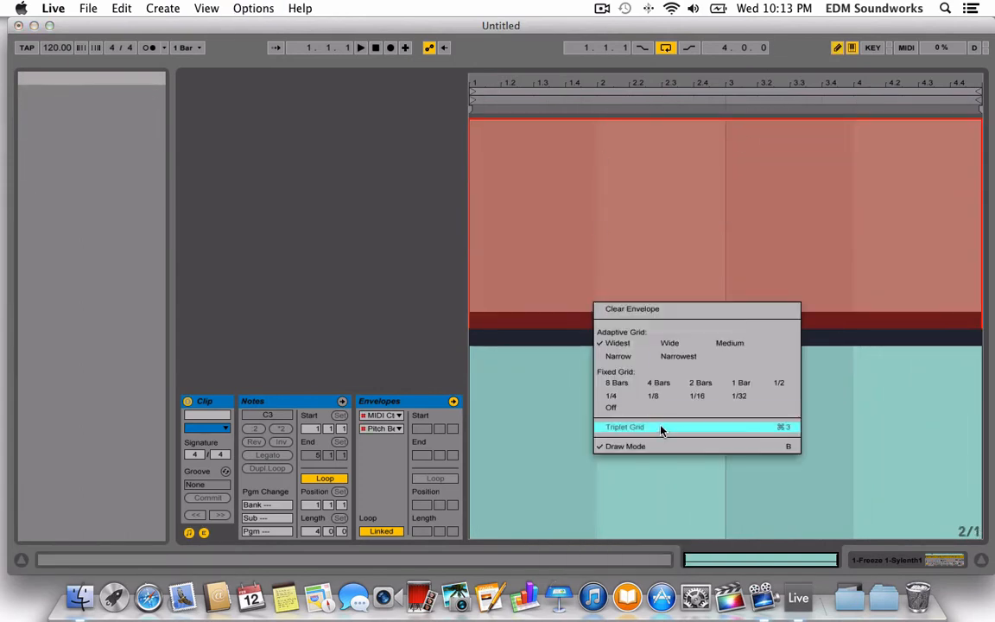
left_click(662, 448)
left_click(471, 125)
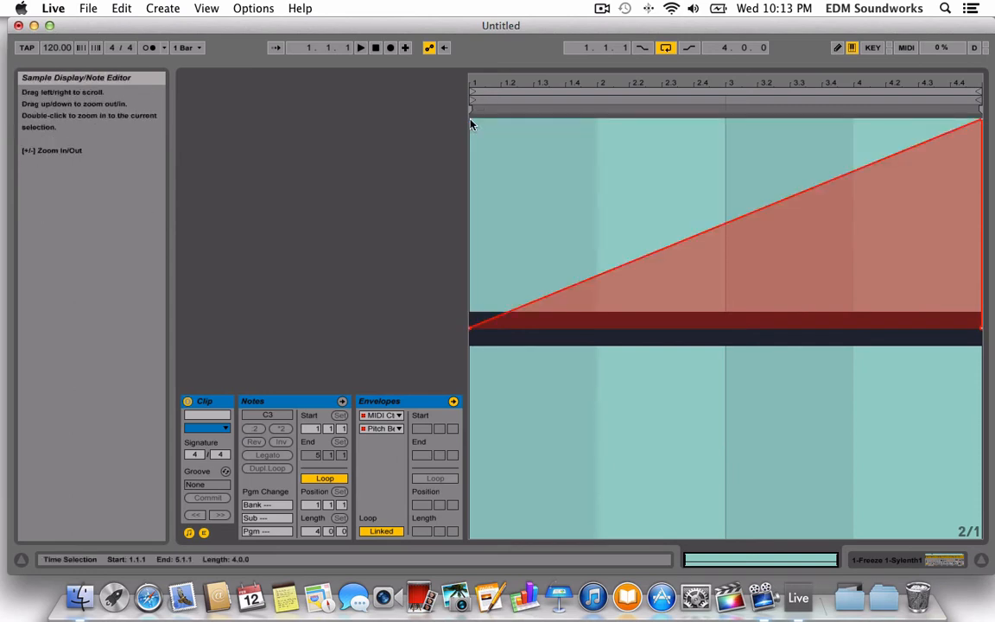
key("space")
left_click(204, 533)
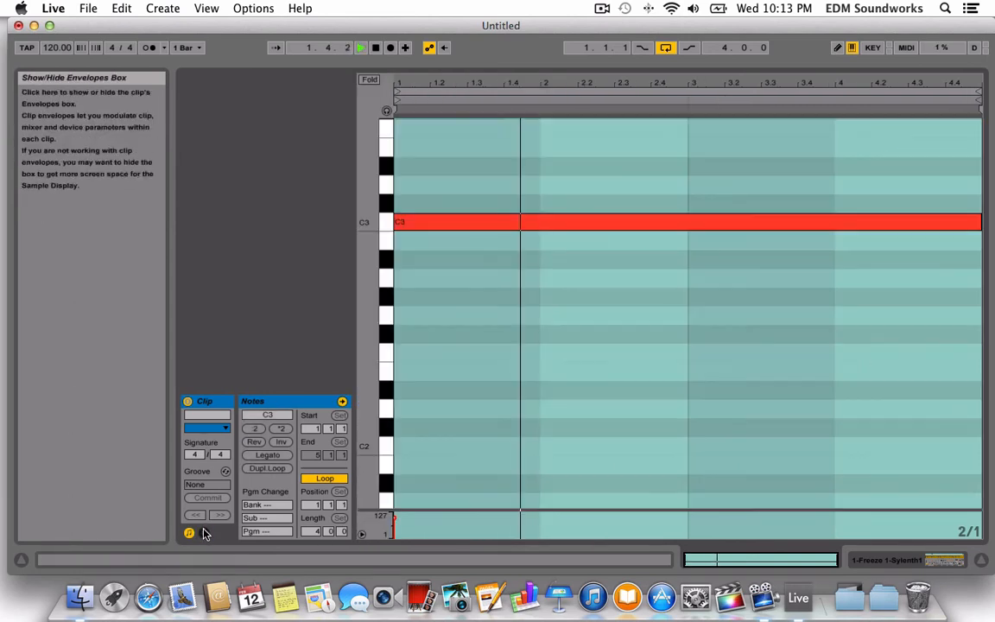
Stop playback and add a Reverb audio effect after Simpler on the Freeze 1-Sylenth1 track
key("Tab")
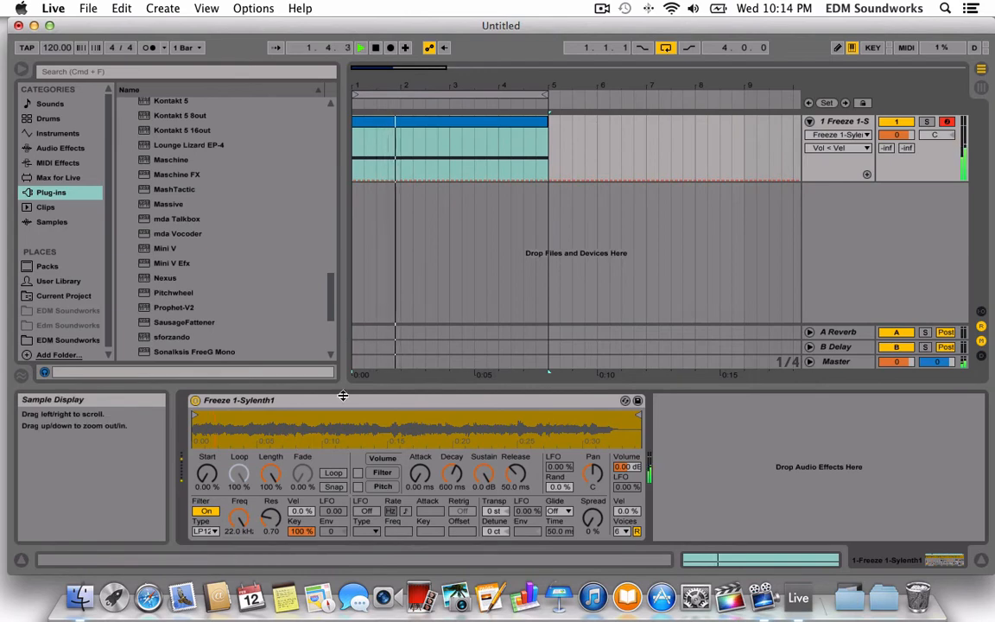
key("space")
left_click(61, 147)
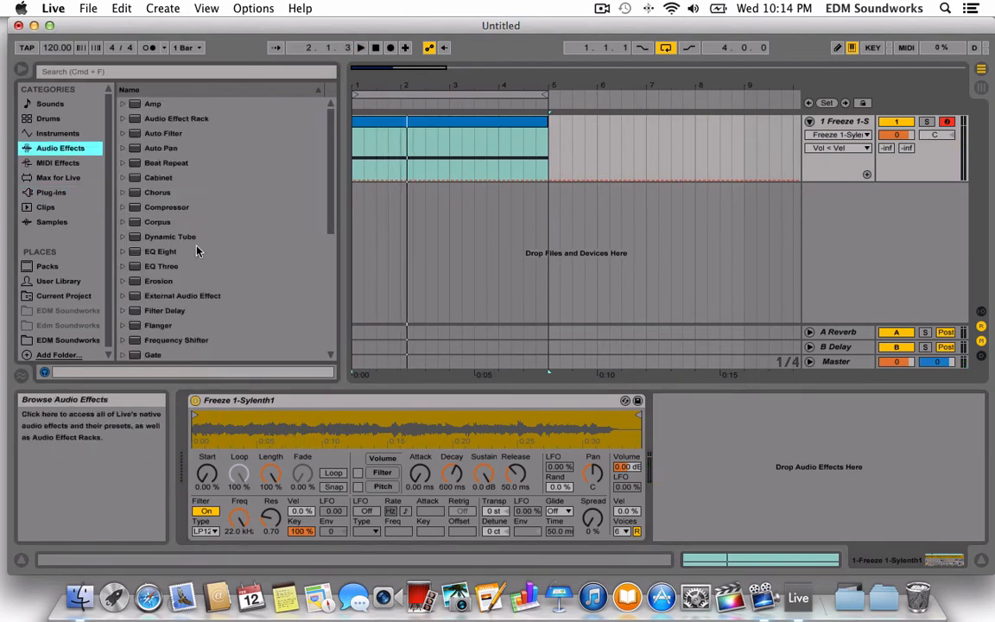
scroll(173, 279, "down", 8)
left_click(152, 264)
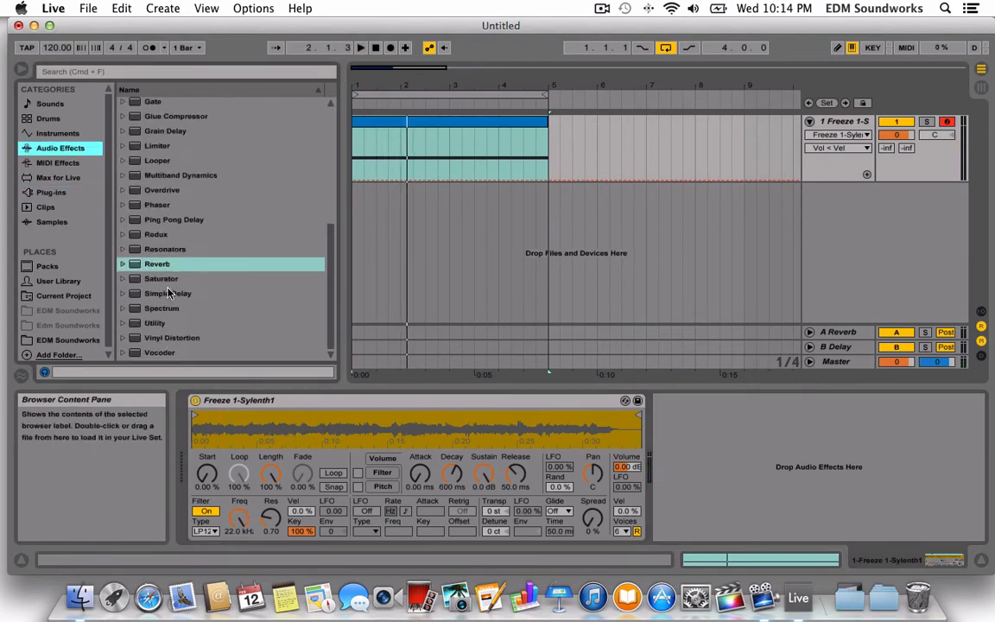
key("space")
left_click_drag(152, 265, 864, 484)
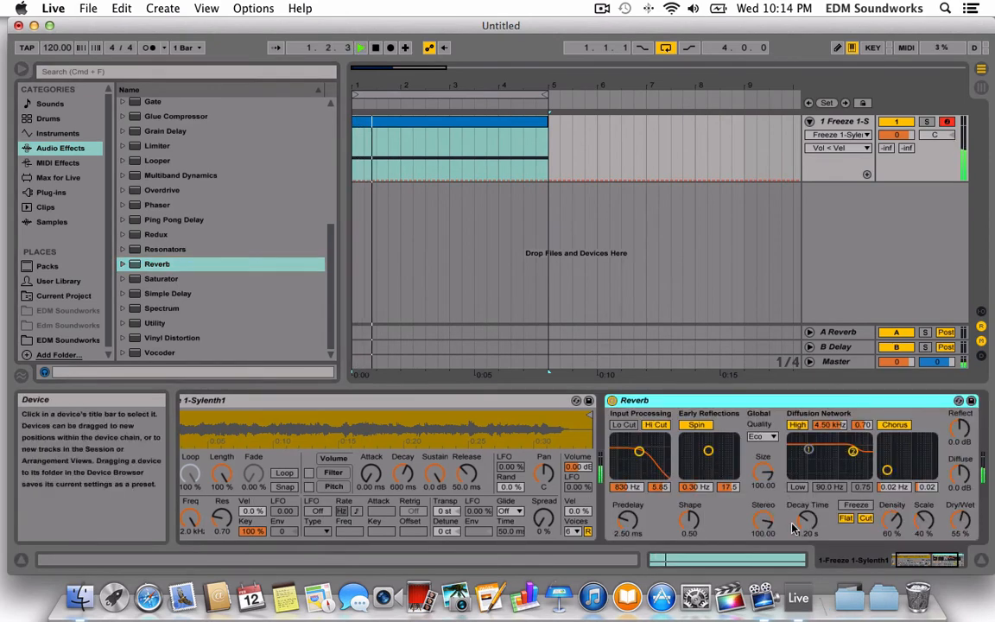
Set the Reverb to 37% Dry/Wet, 5.45 s Decay Time and High quality
left_click(802, 525)
left_click_drag(958, 522, 958, 540)
left_click_drag(799, 527, 799, 502)
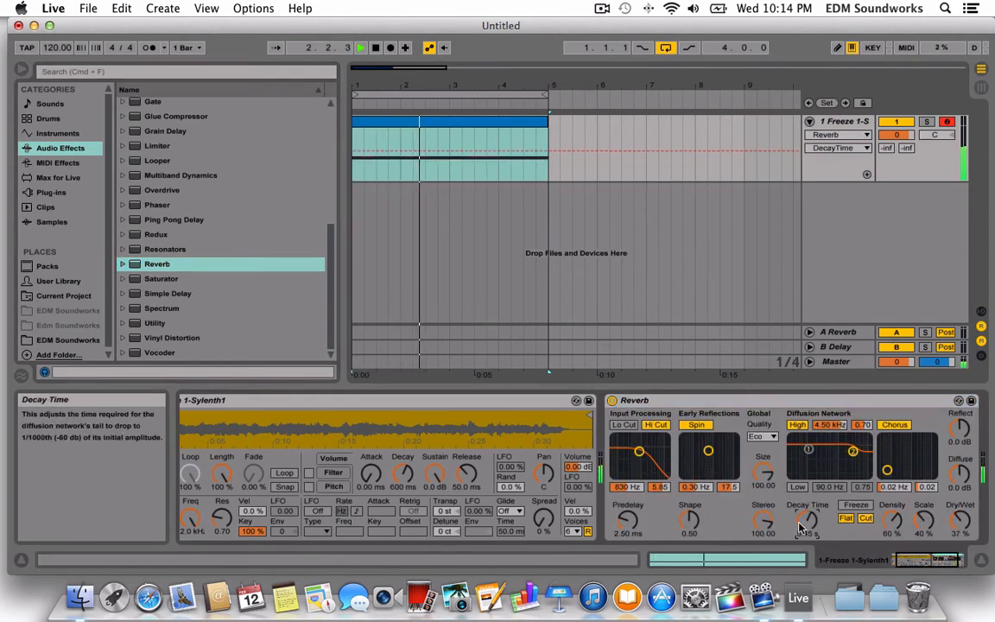
left_click(763, 437)
left_click(762, 447)
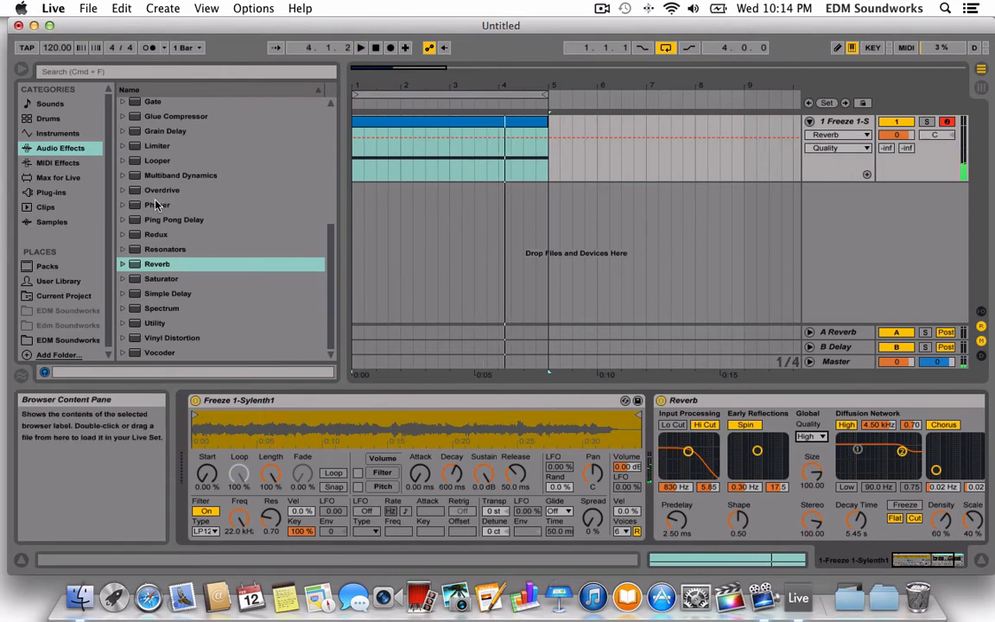
Add a Ping Pong Delay after the Reverb and set its Dry/Wet to 29%
double_click(173, 220)
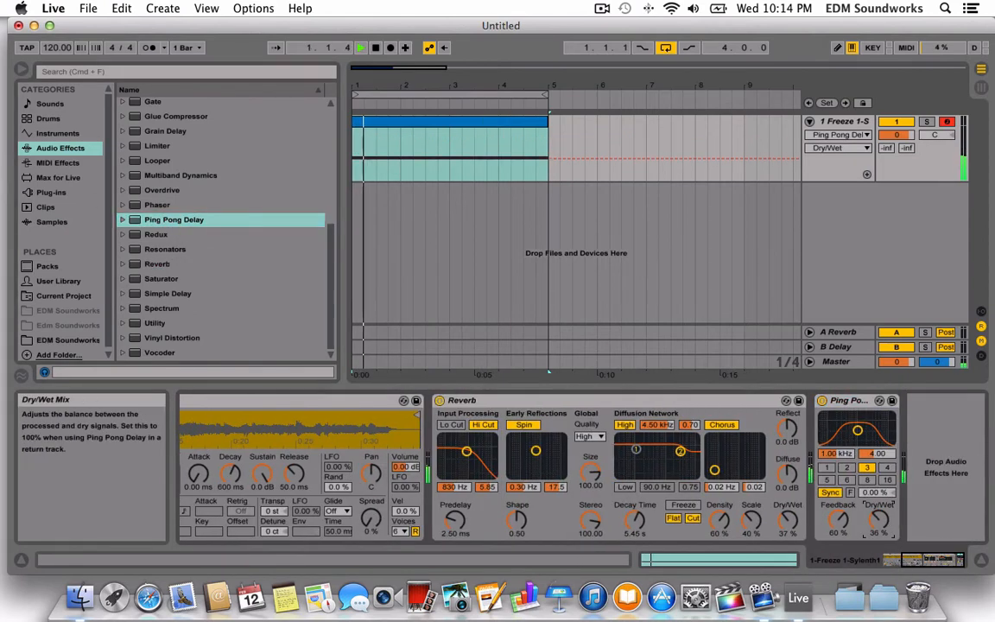
left_click_drag(878, 519, 878, 526)
key("space")
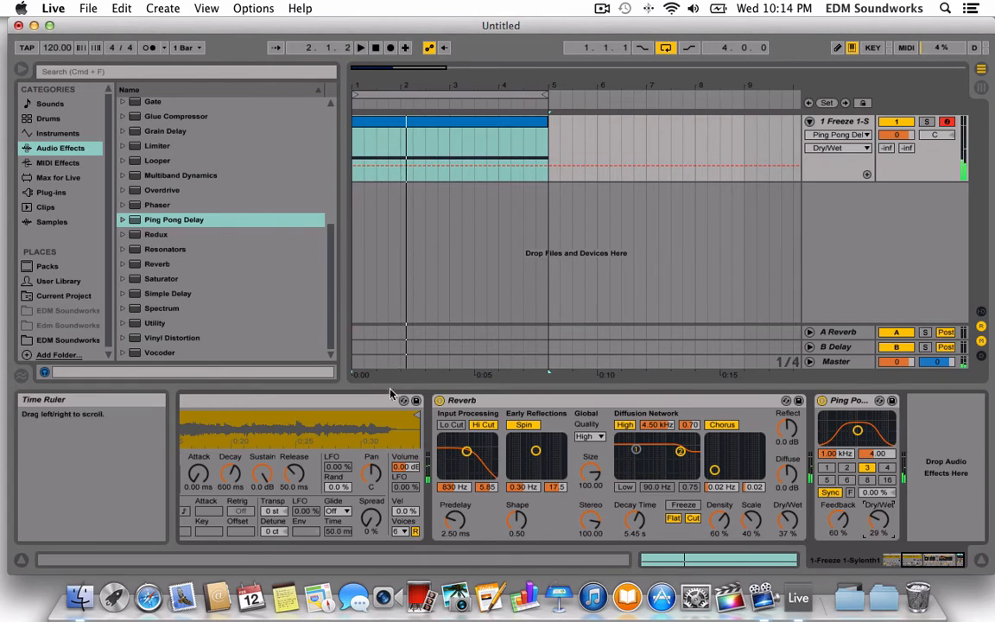
Try raising the Spread on Simpler and audition the loop
scroll(391, 396, "left", 5)
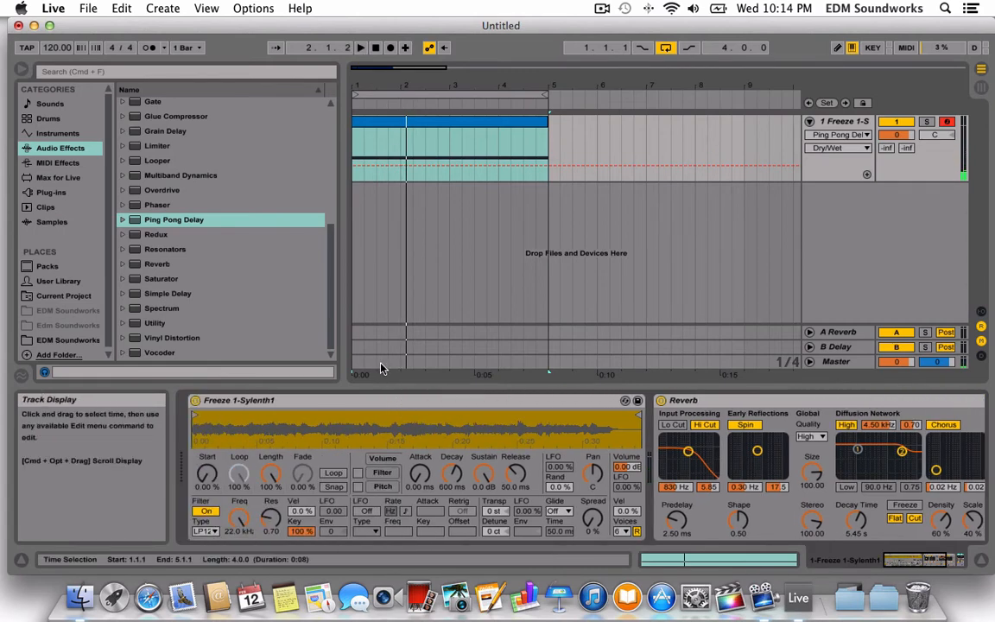
left_click(425, 400)
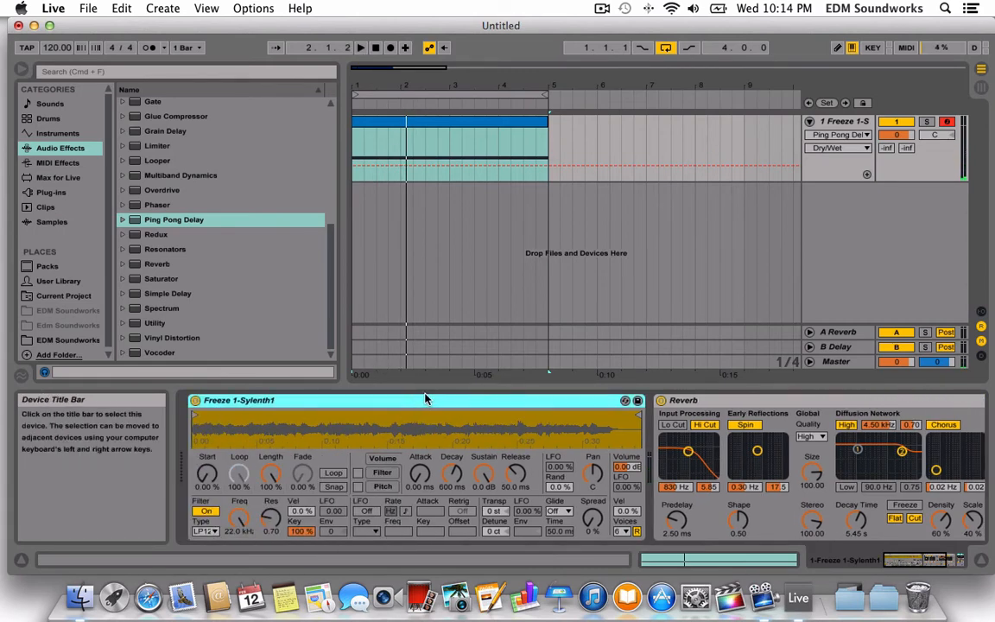
left_click_drag(593, 519, 592, 445)
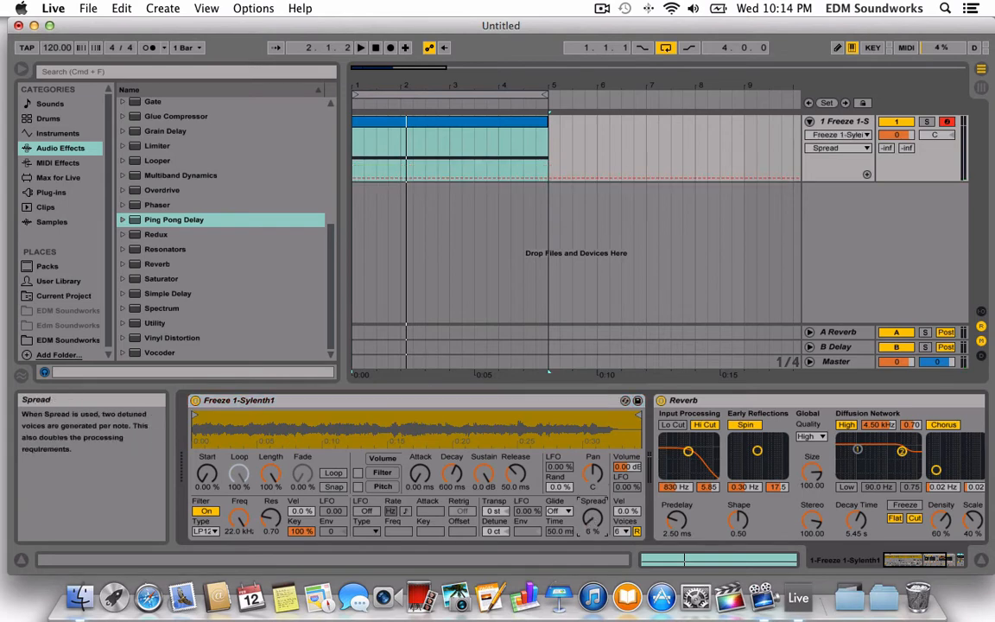
key("space")
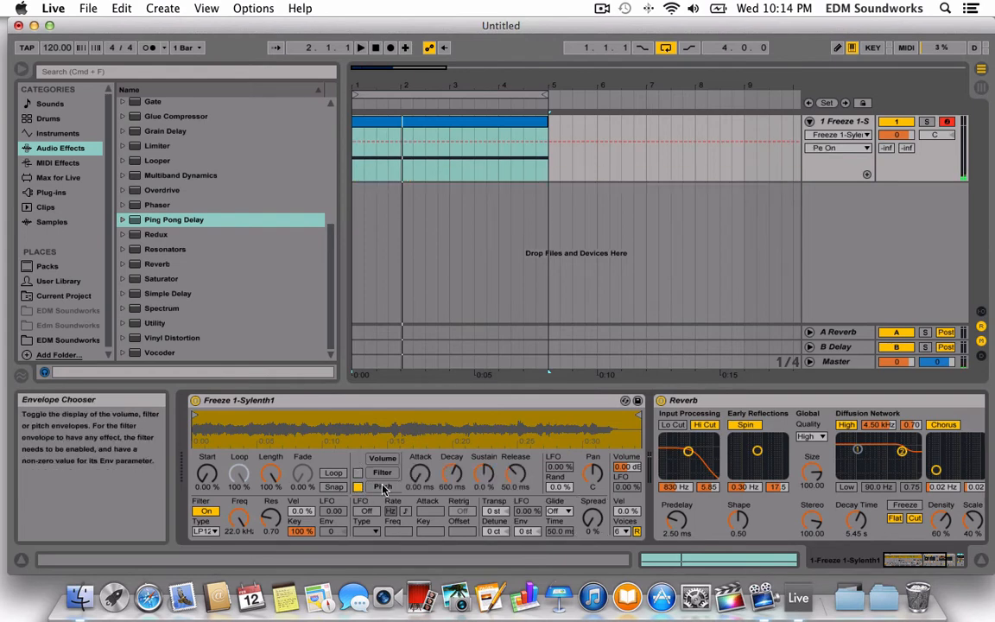
Turn on Simpler's LFO, audition it modulating the pitch, and set the pitch LFO amount to 0%
left_click(367, 511)
key("space")
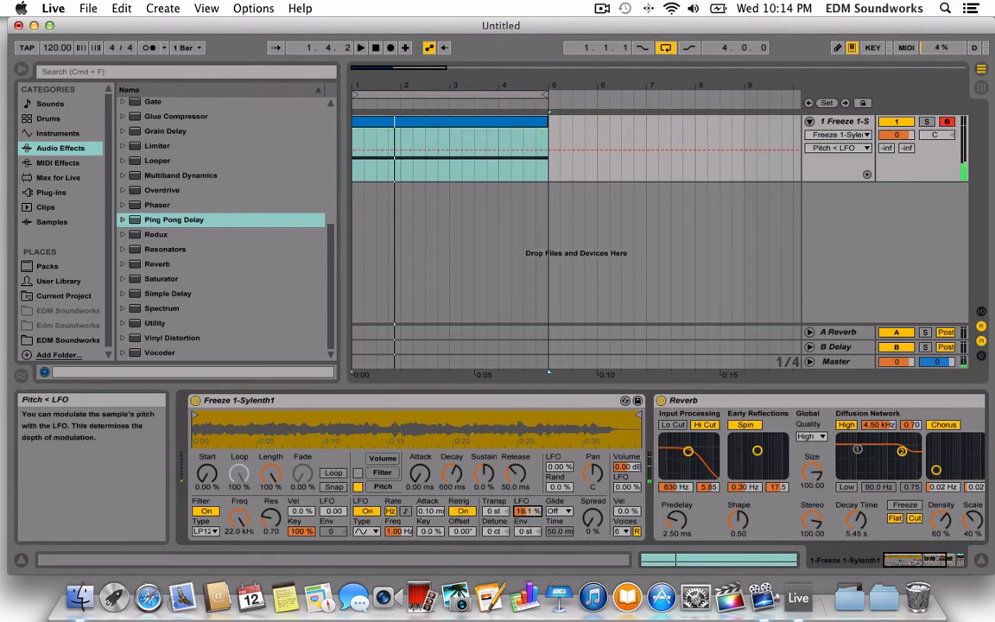
left_click_drag(527, 511, 527, 539)
key("space")
key("space")
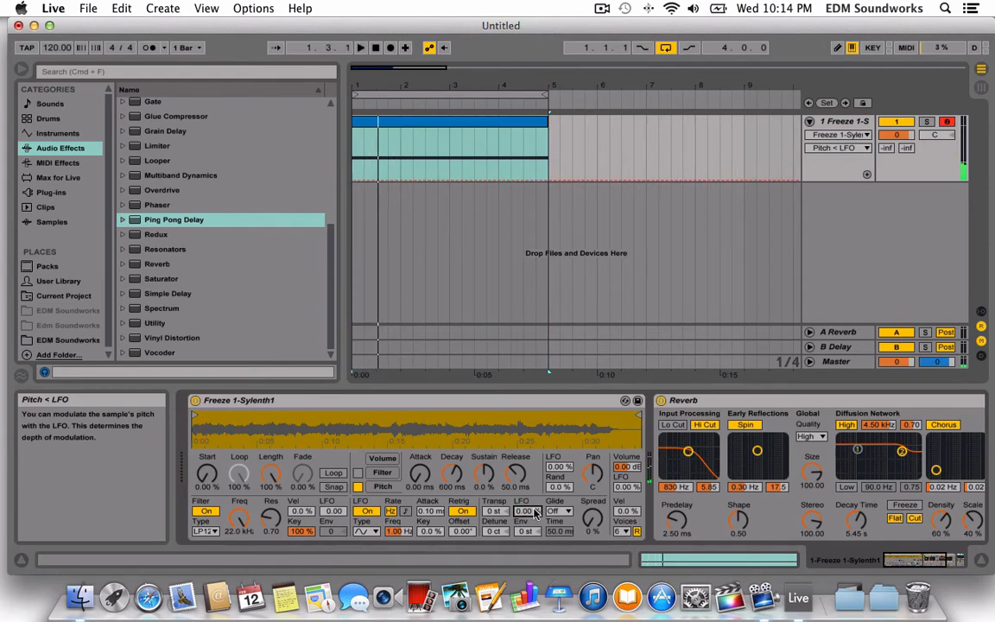
Automate the pitch LFO amount to ramp from 0% at bar 1 to 100% at bar 3 and hold there
key("b")
mouse_move(433, 167)
left_mouse_down()
mouse_move(366, 133)
mouse_move(425, 84)
left_mouse_up()
right_click(400, 169)
left_click(409, 175)
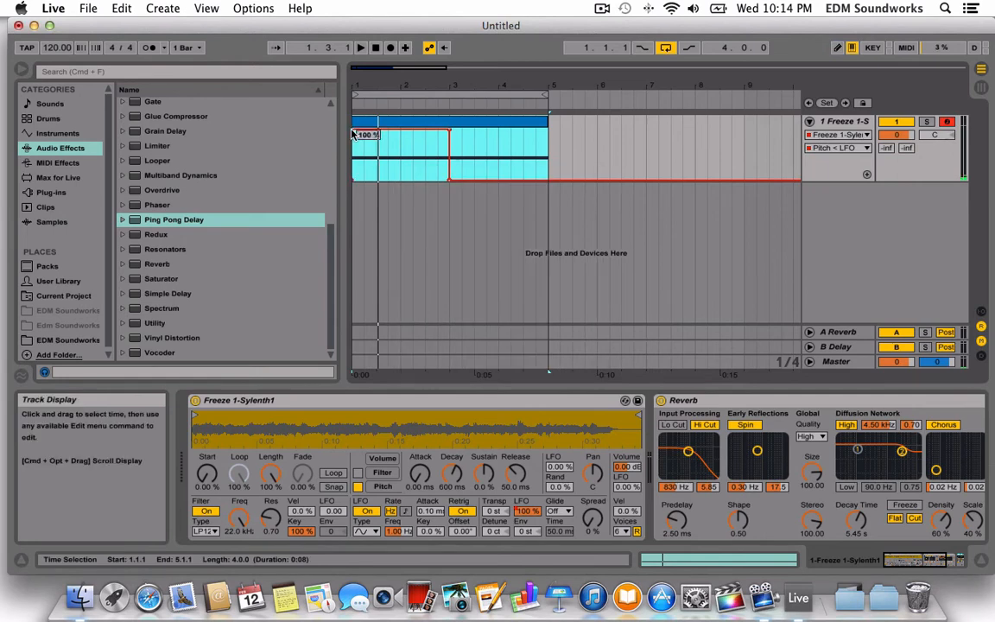
left_click(354, 130)
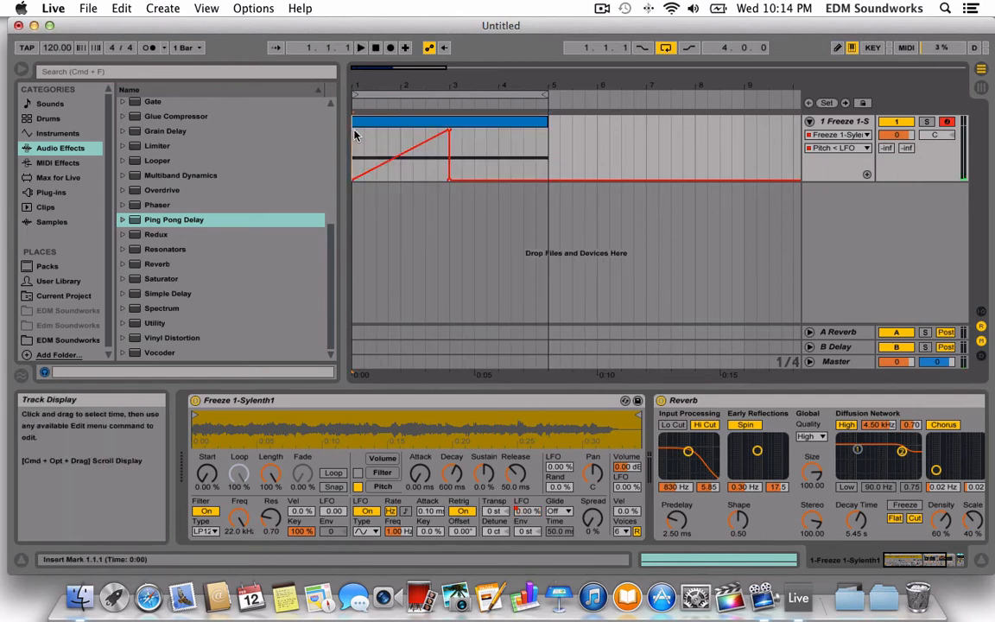
left_click(449, 180)
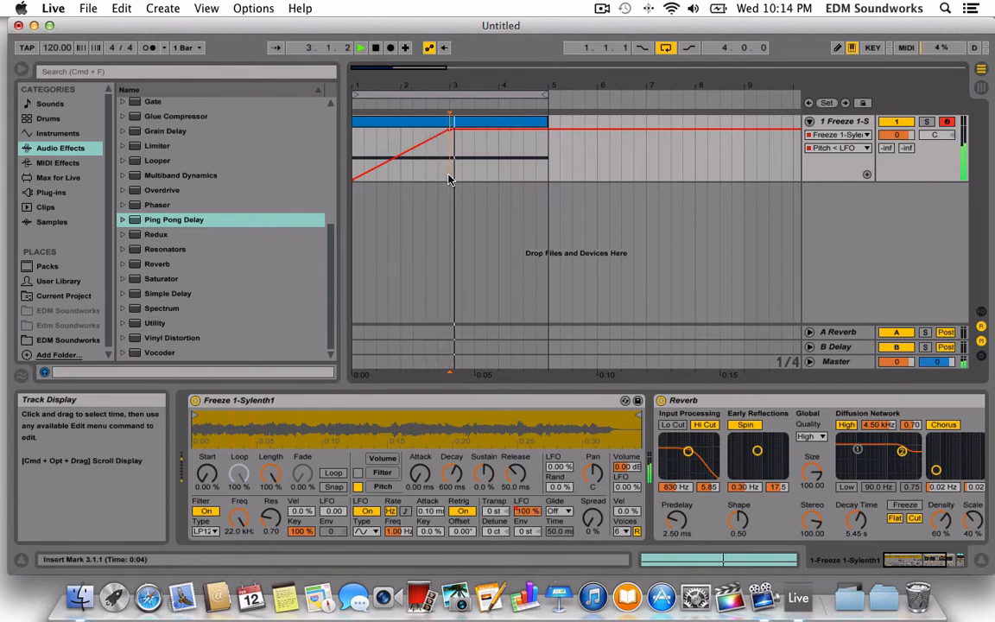
Set Simpler's LFO frequency to 30 Hz and play the loop from bar 1
left_click(394, 532)
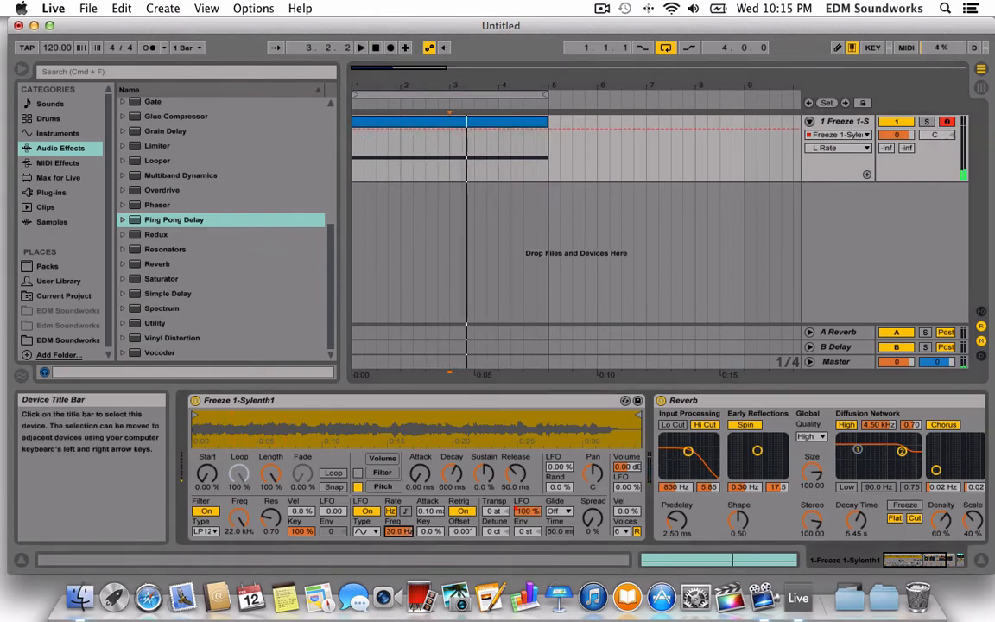
left_click(355, 164)
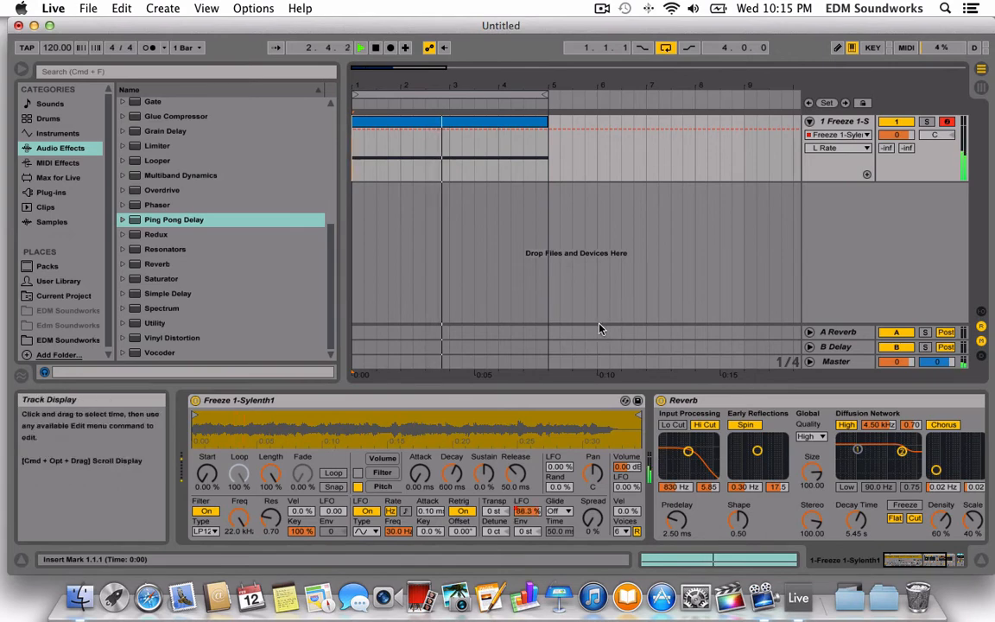
Override the pitch LFO amount with 0% and try redrawing its automation in Draw Mode
left_click_drag(526, 512, 527, 557)
key("space")
right_click(462, 161)
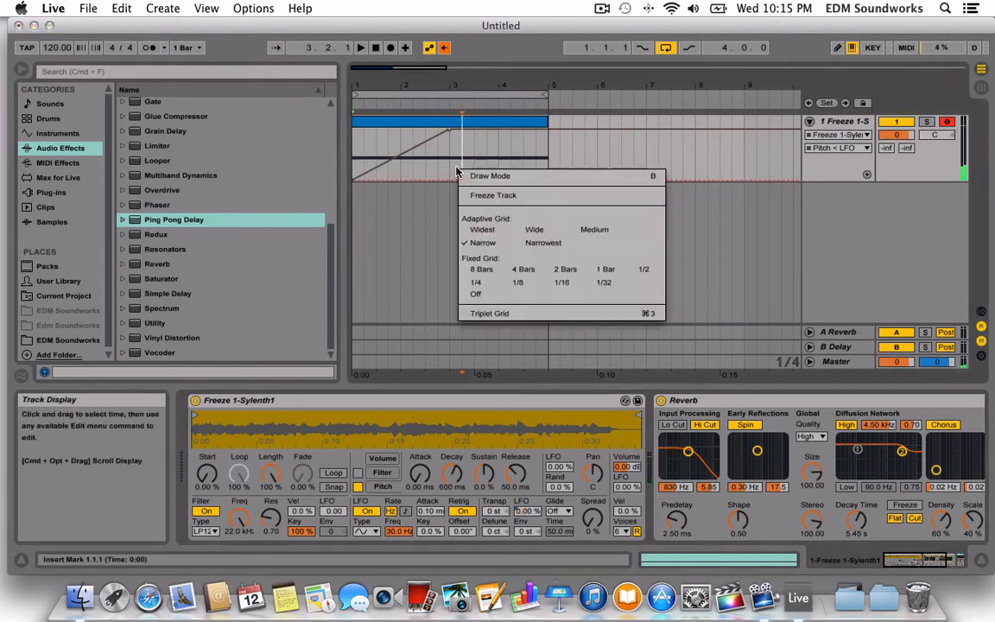
left_click(466, 168)
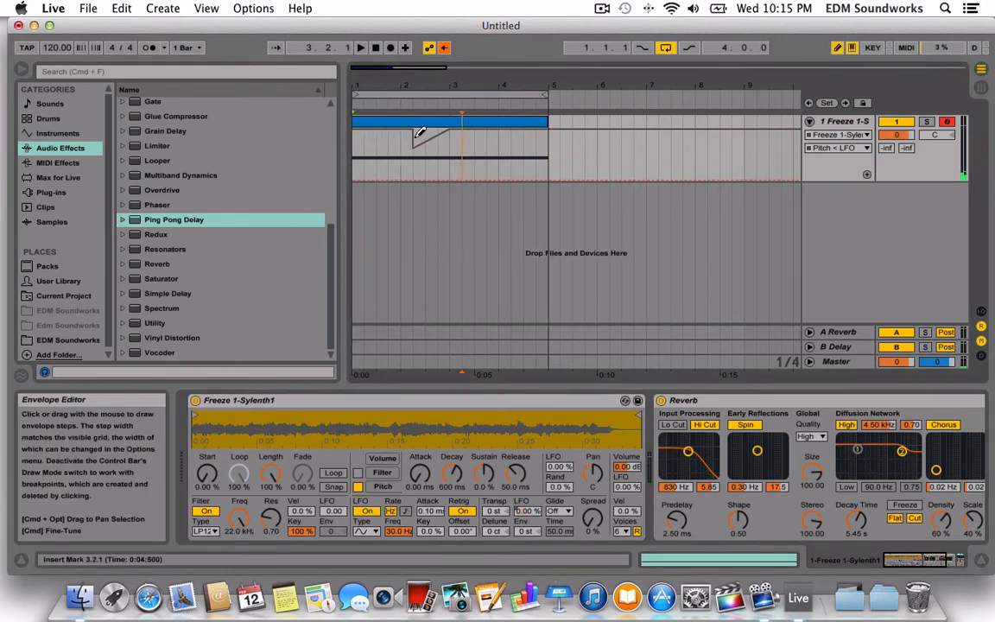
Restore the overridden pitch LFO amount automation, leave Draw Mode and audition the loop
left_click(443, 48)
key("space")
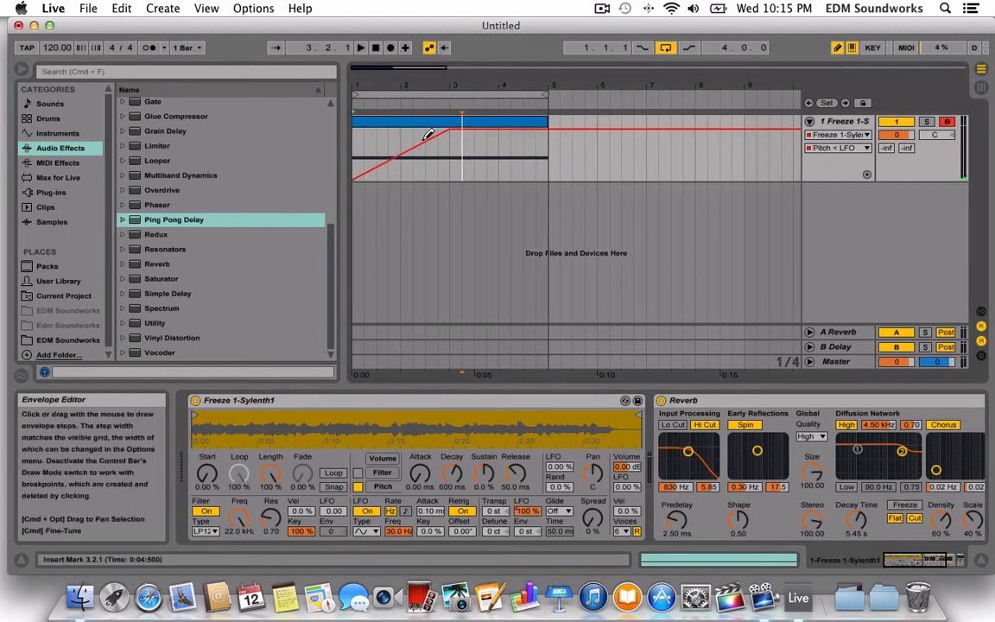
right_click(429, 162)
left_click(441, 170)
key("space")
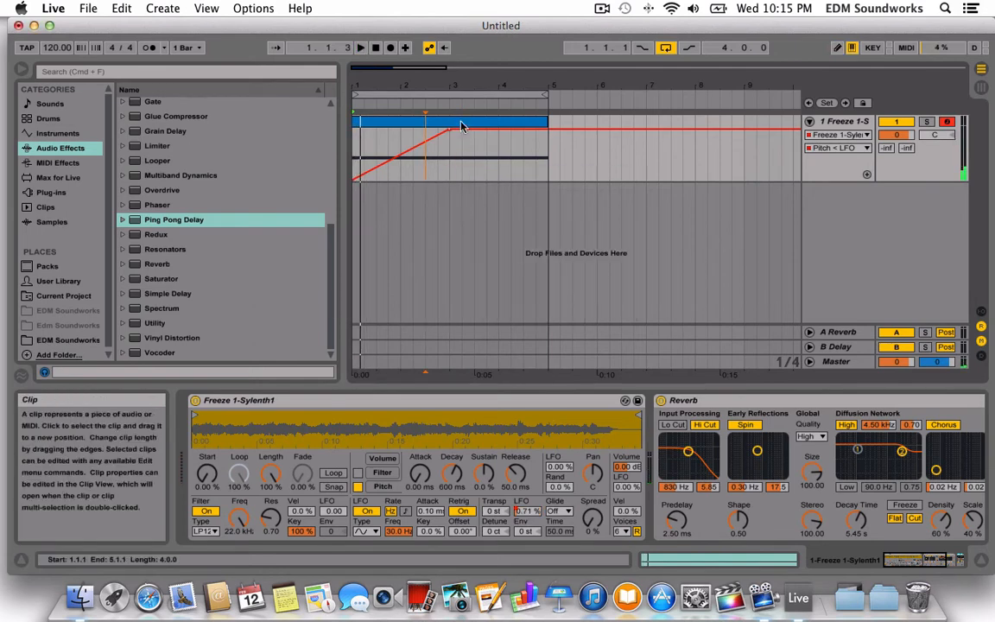
Draw the LFO Rate automation at 0.01 Hz from bar 1 to bar 5 and turn off Draw Mode
left_click(331, 528)
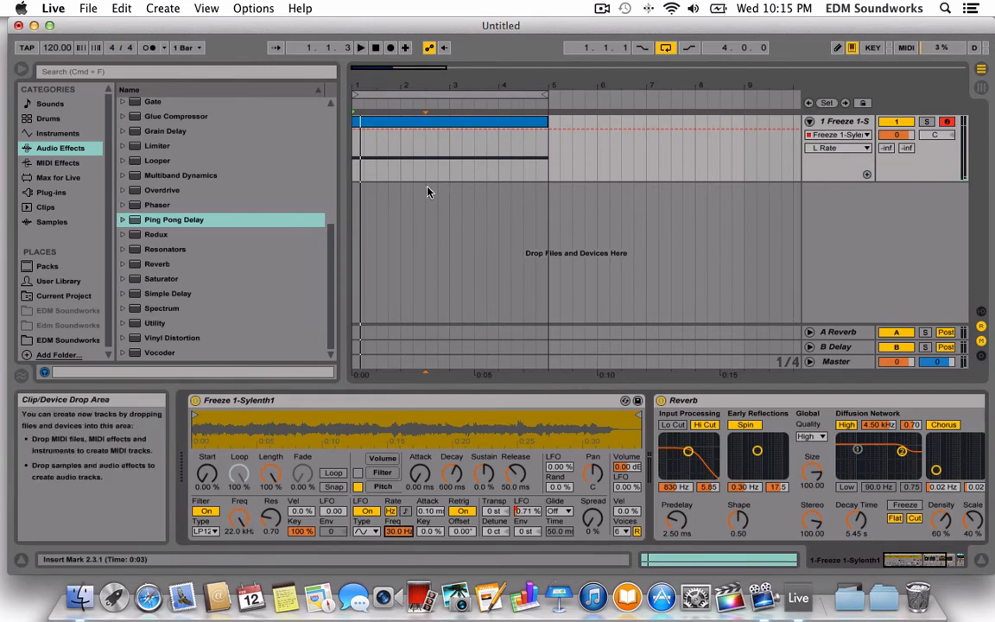
right_click(390, 172)
left_click(392, 173)
mouse_move(361, 166)
left_mouse_down()
mouse_move(466, 205)
mouse_move(551, 207)
left_mouse_up()
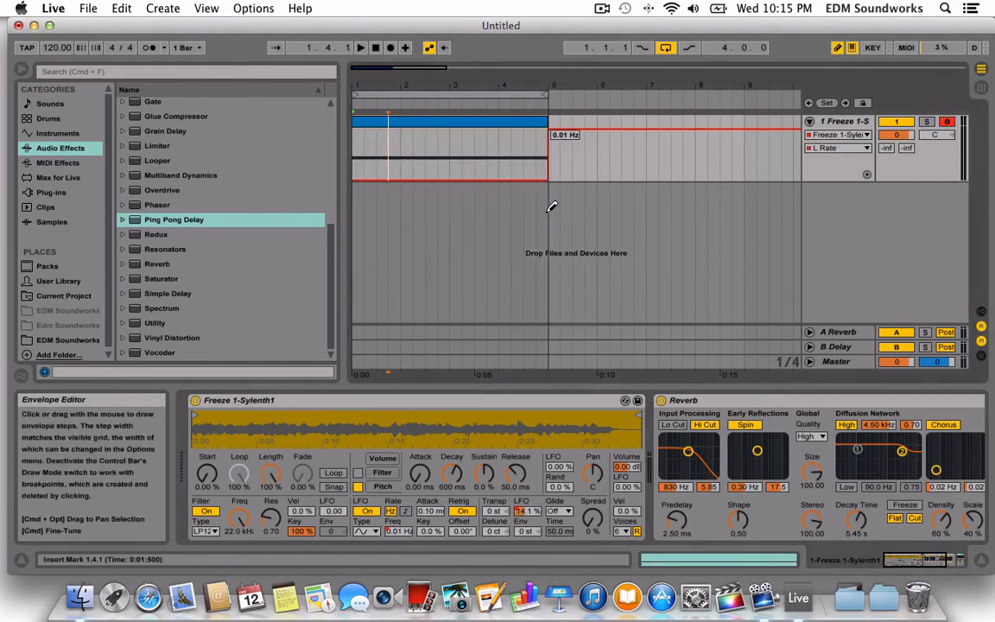
right_click(510, 137)
left_click(518, 138)
Remove the lower LFO Rate breakpoint at bar 5 so the rate ramps up to 30 Hz, and play the loop from bar 1
left_click(550, 182)
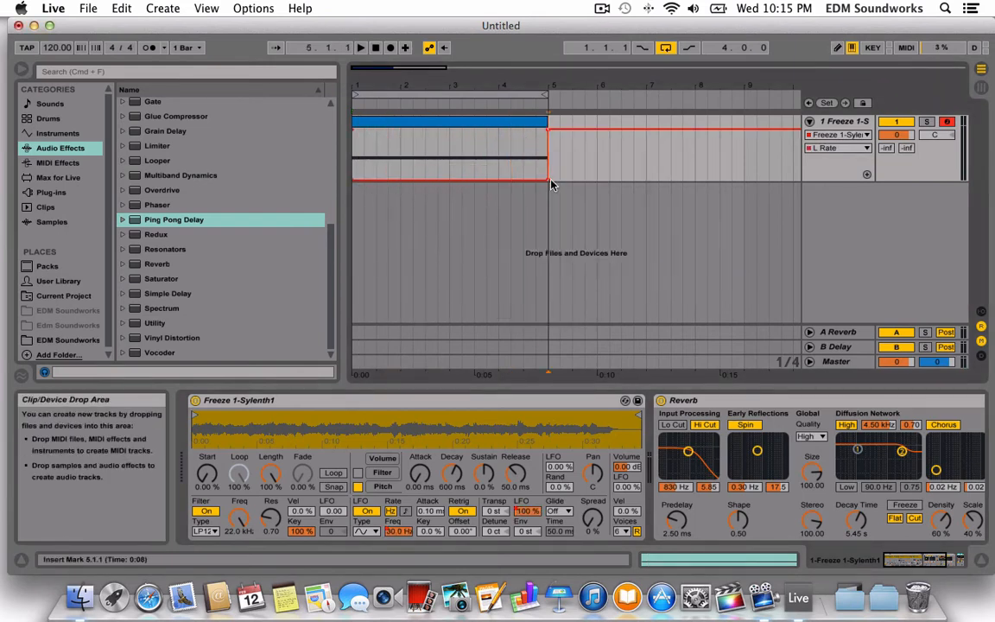
left_click(550, 182)
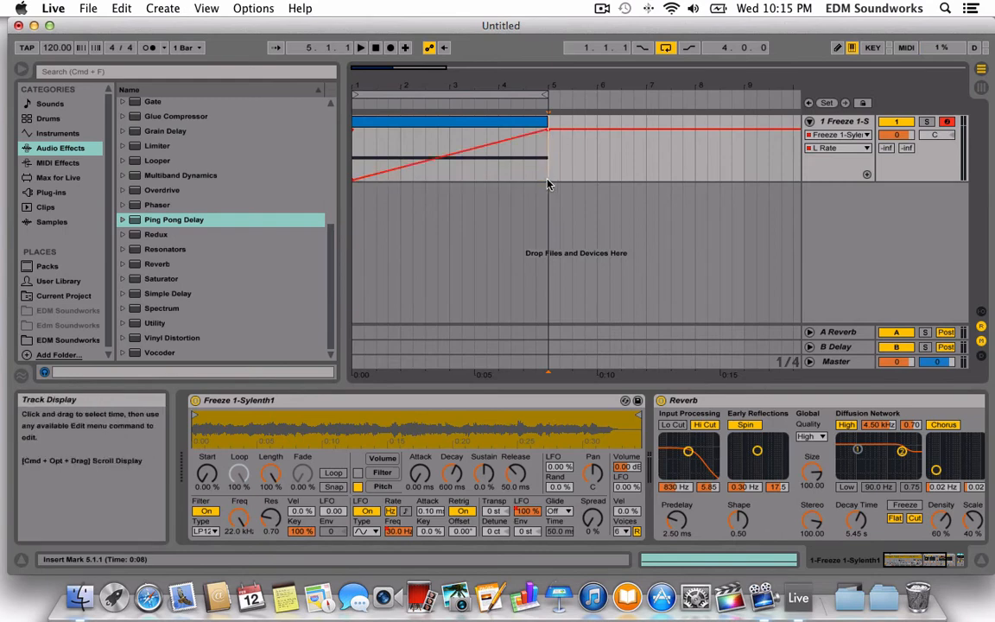
left_click(355, 122)
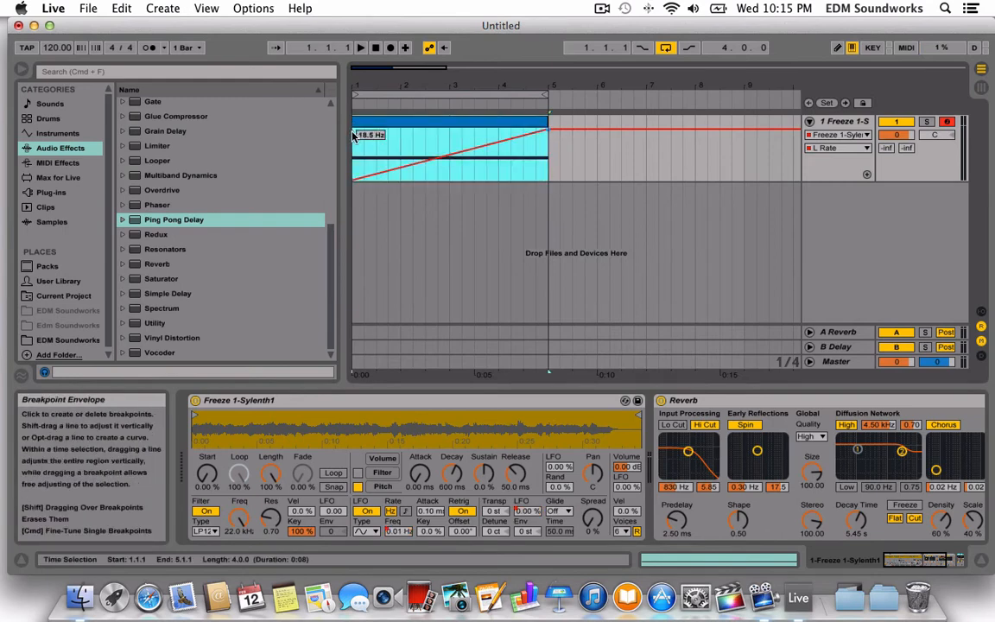
key("space")
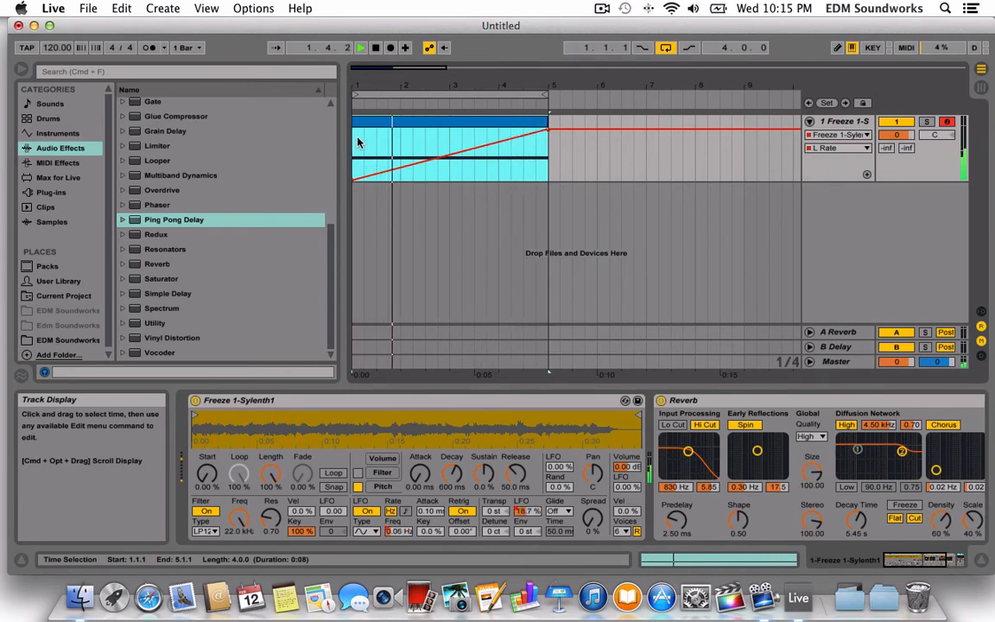
Show Simpler's Pitch LFO Amount automation, flatten its opening ramp to hold 100% from bar 1, and play the loop
left_click(838, 148)
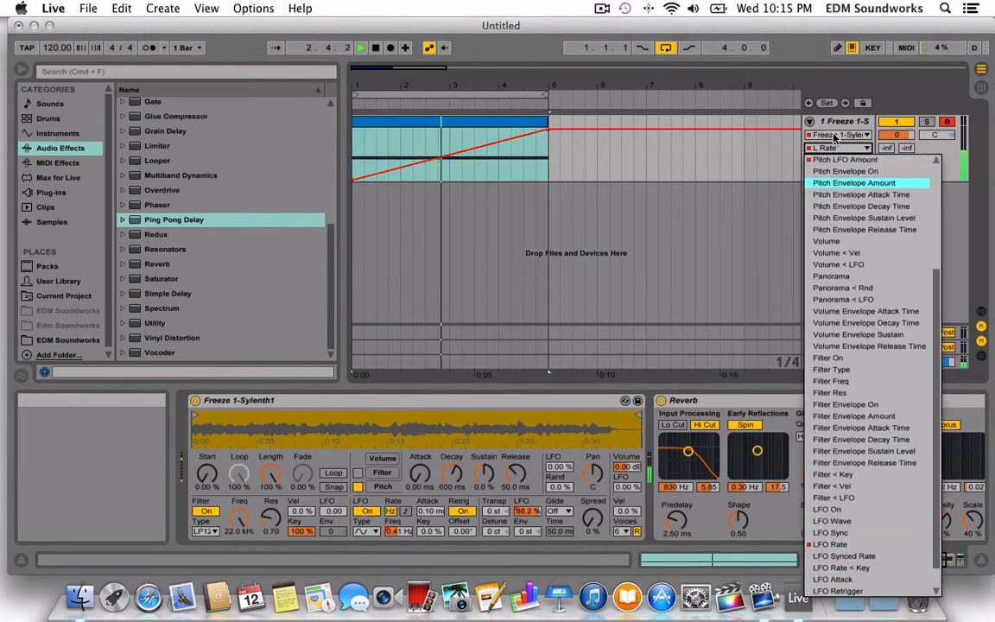
left_click(831, 136)
left_click(833, 136)
left_click(838, 159)
left_click(836, 147)
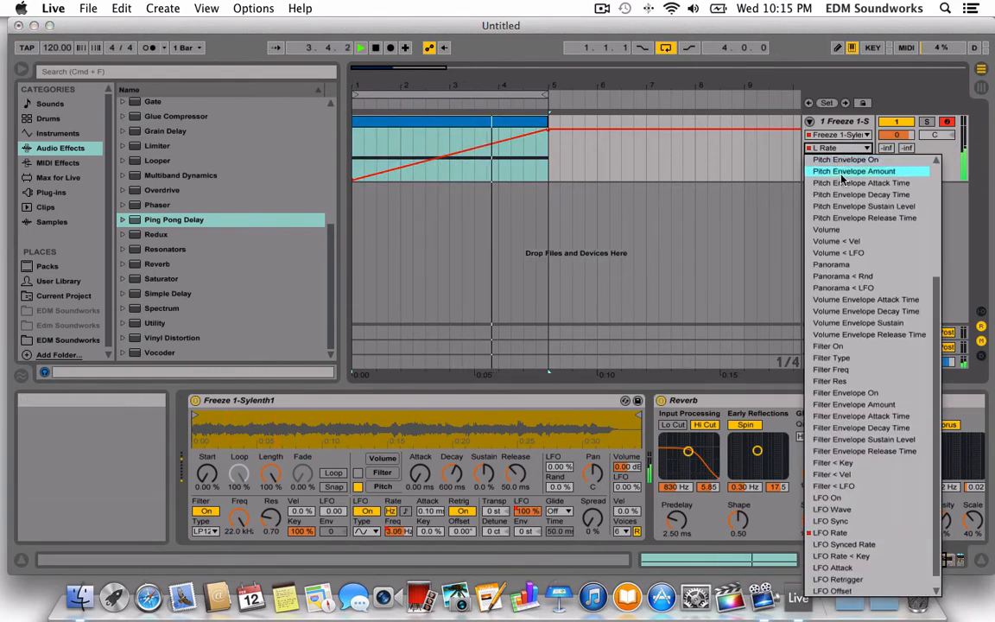
scroll(834, 182, "up", 5)
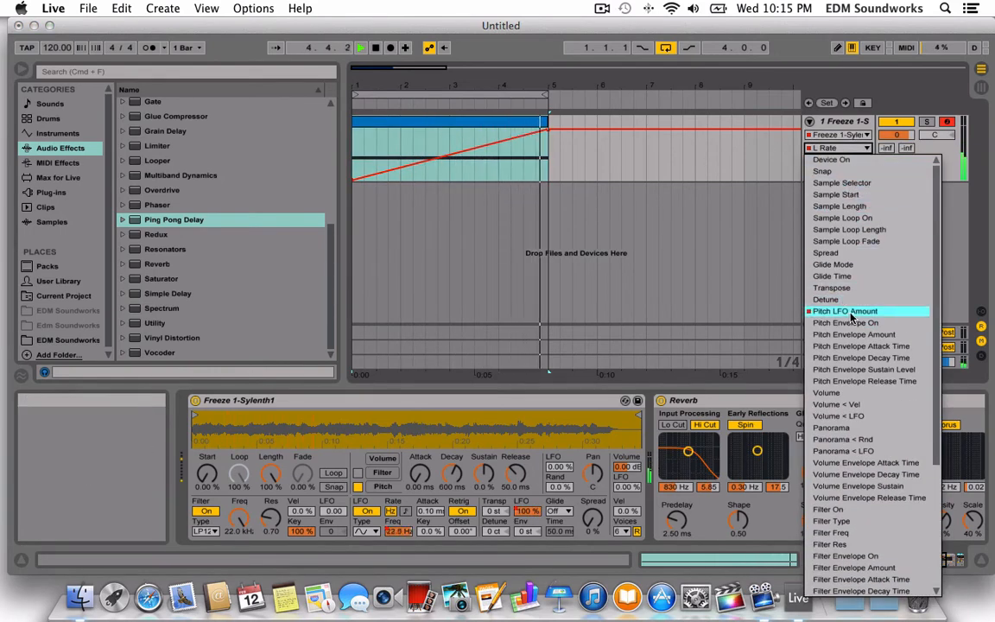
left_click(851, 312)
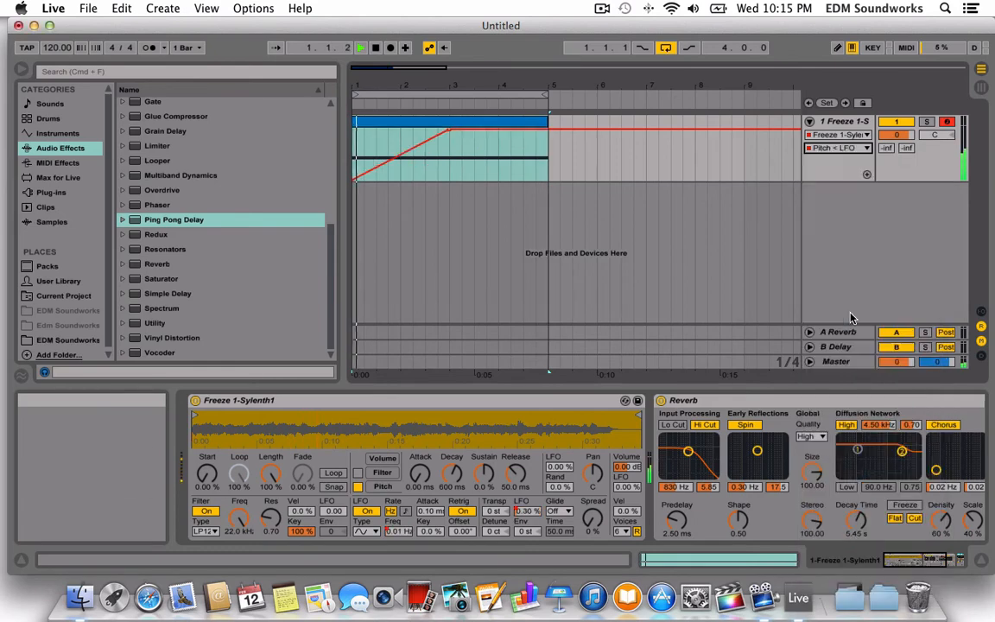
left_click(356, 181)
left_click_drag(355, 181, 356, 148)
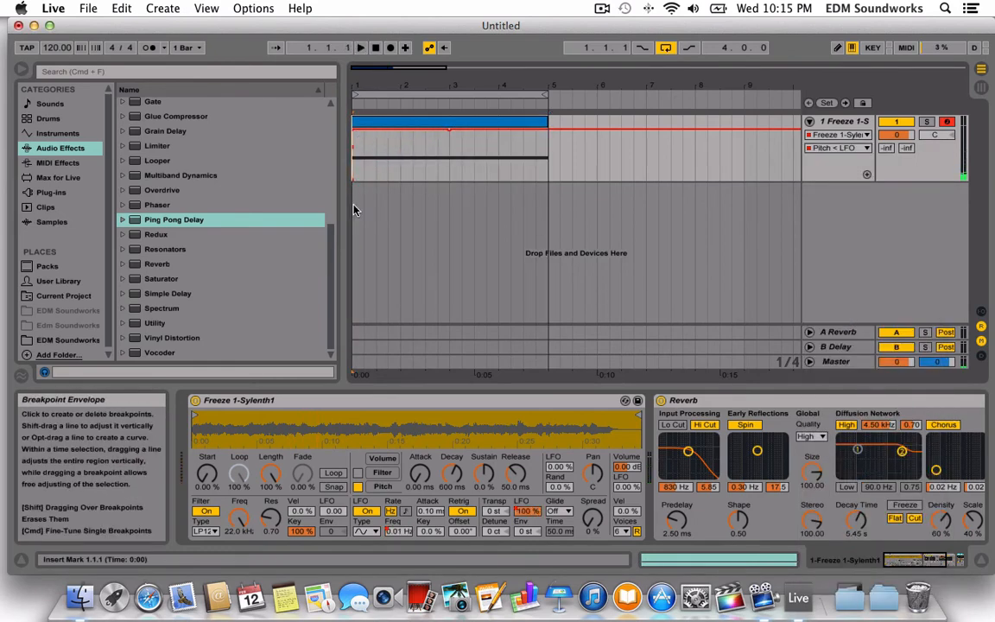
key("space")
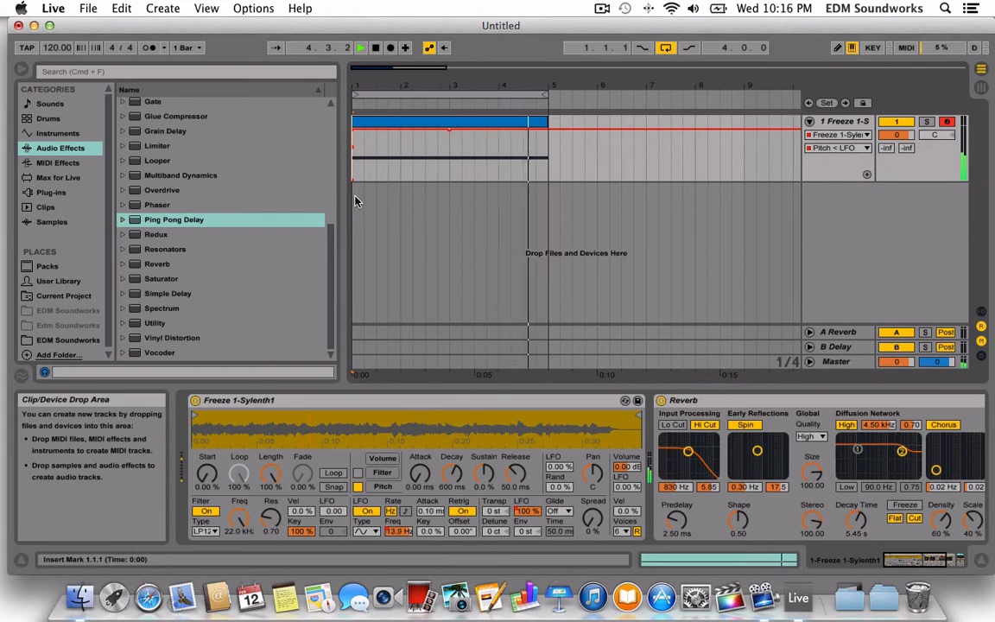
Try the pitch LFO rate synced to beats during playback, return it to Hz and re-enable the overridden rate automation
key("space")
left_click(402, 510)
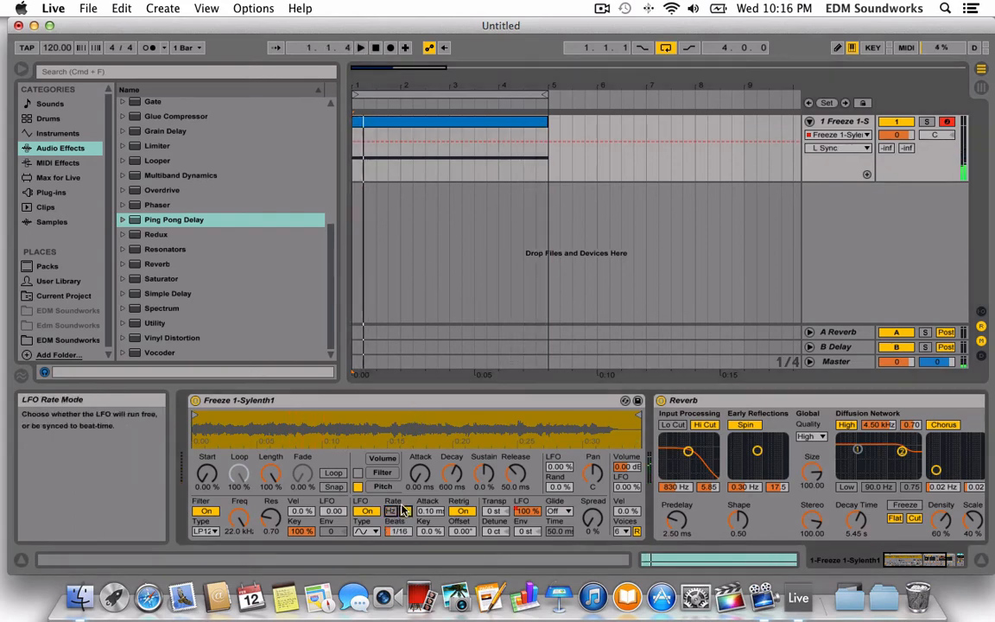
key("space")
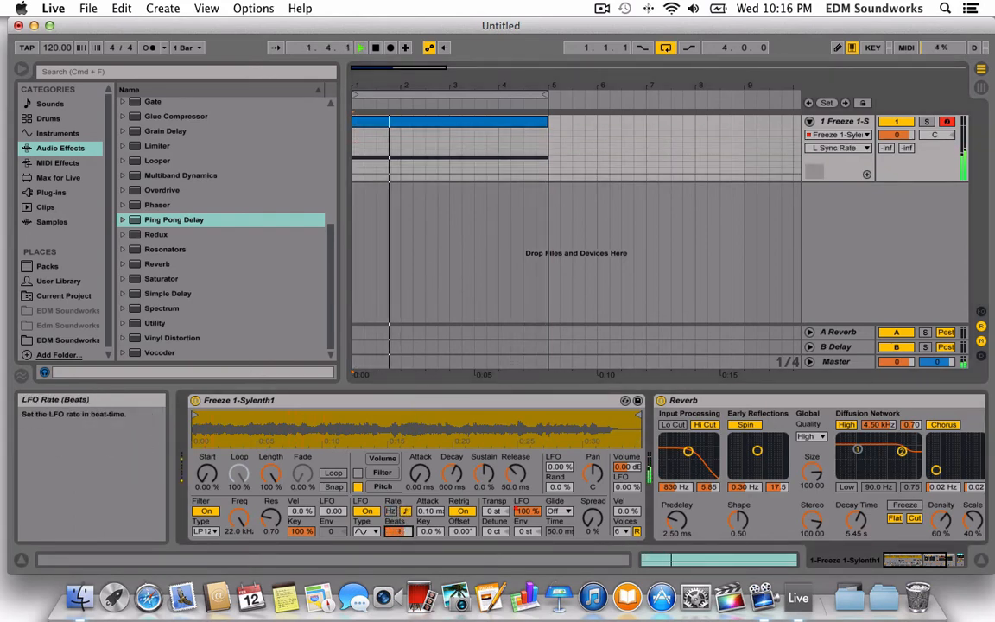
mouse_move(398, 531)
left_mouse_down()
mouse_move(398, 546)
mouse_move(398, 501)
mouse_move(397, 553)
left_mouse_up()
left_click(406, 512)
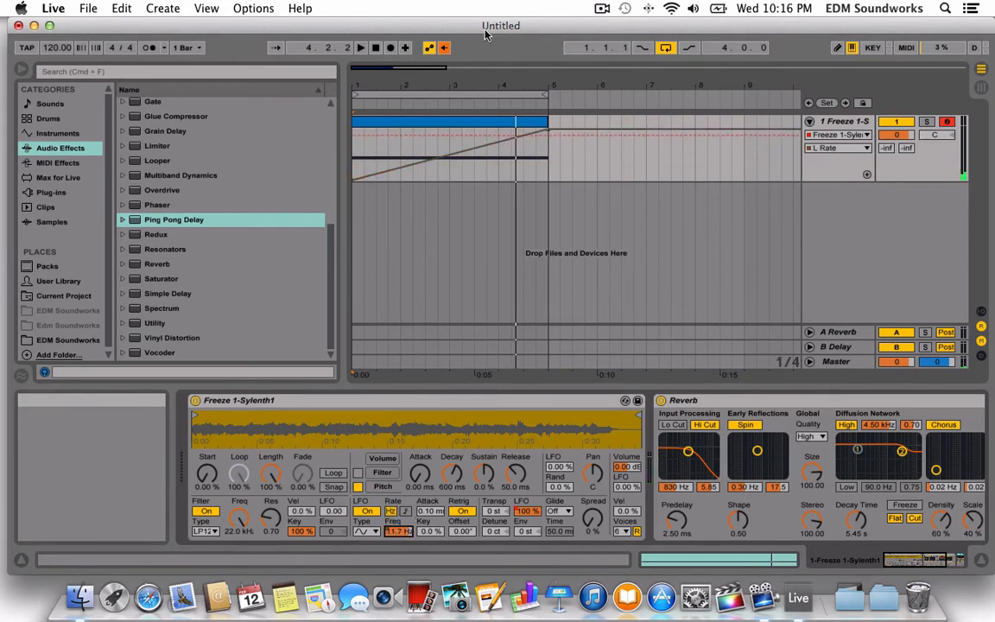
left_click(444, 48)
left_click(353, 160)
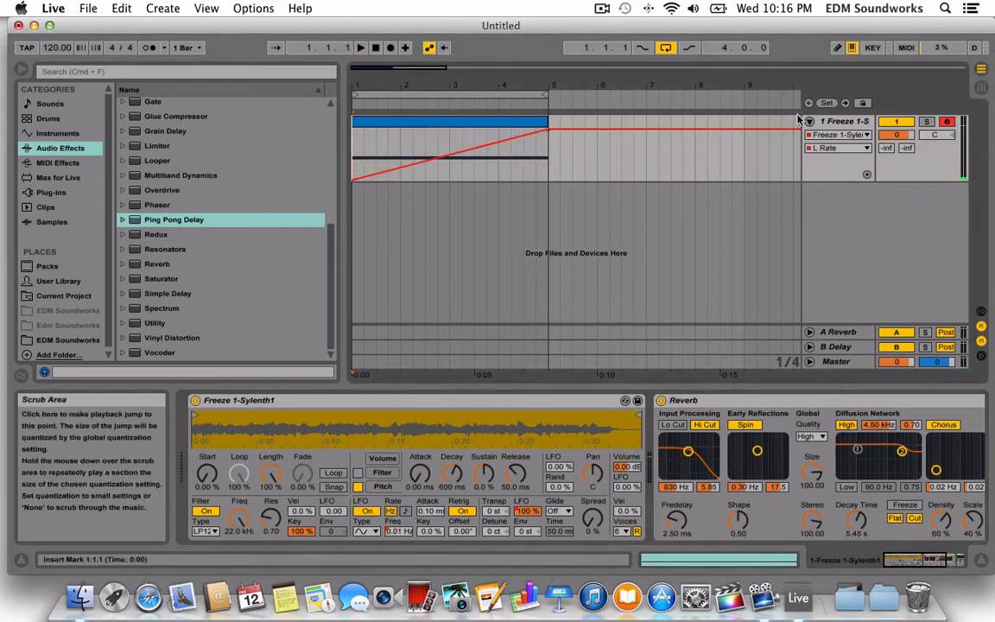
Fold the track and insert an Auto Pan effect between Simpler and Reverb
left_click(809, 121)
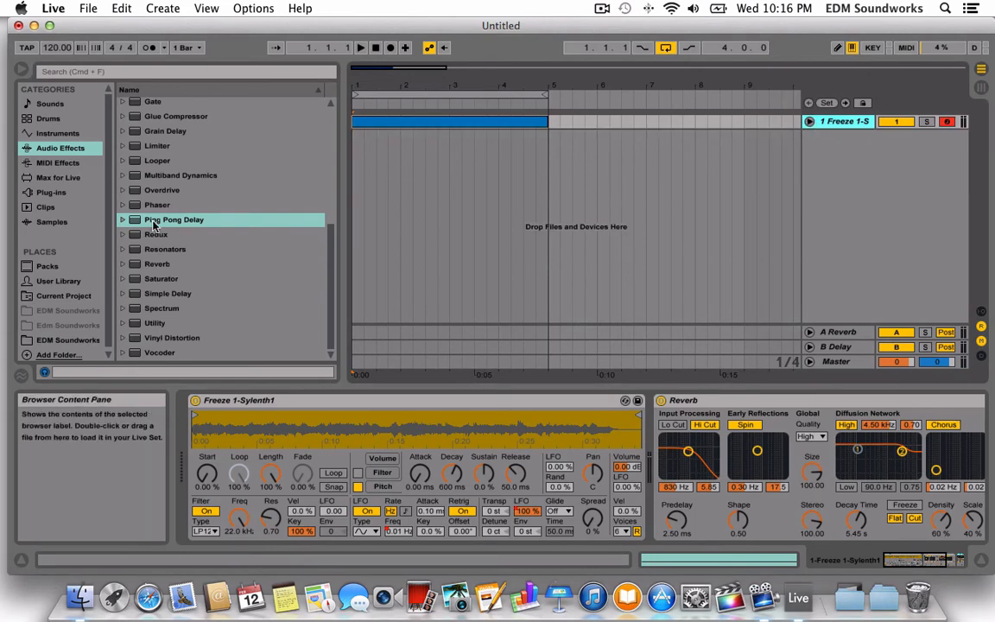
scroll(167, 190, "up", 10)
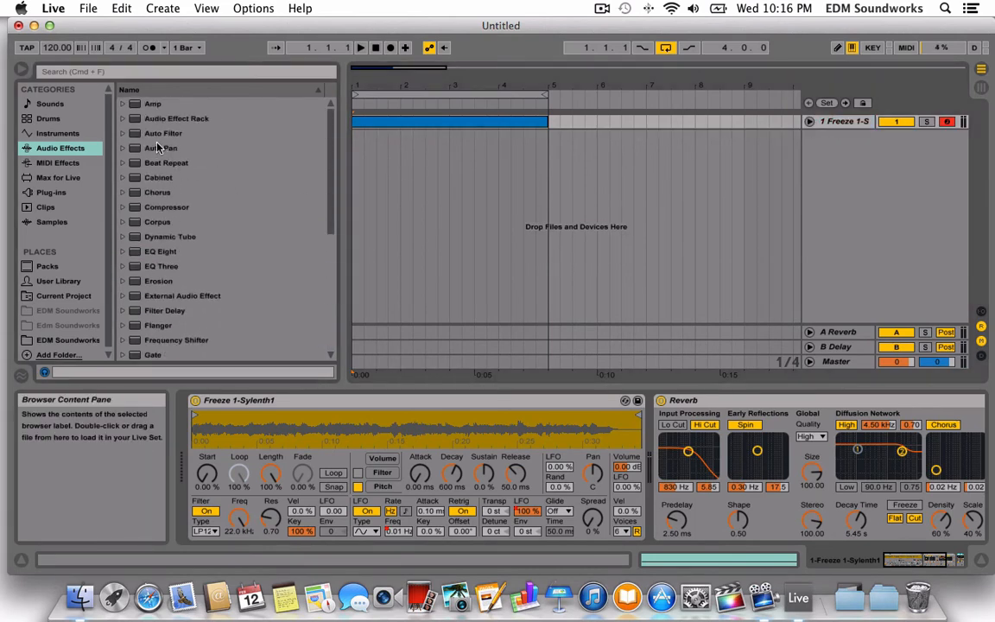
left_click_drag(158, 148, 683, 436)
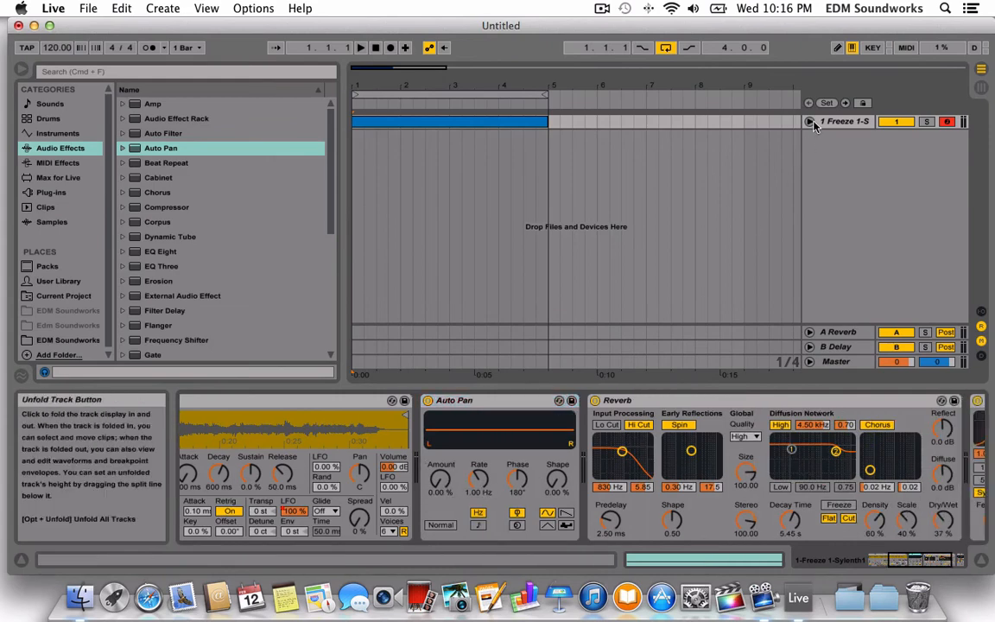
Automate Auto Pan's Amount to curve up from 0% at bar 1 to 100% at bar 5, and play from bar 1
left_click(809, 121)
right_click(426, 155)
left_click(450, 161)
left_click_drag(362, 137, 525, 80)
right_click(430, 148)
left_click(448, 153)
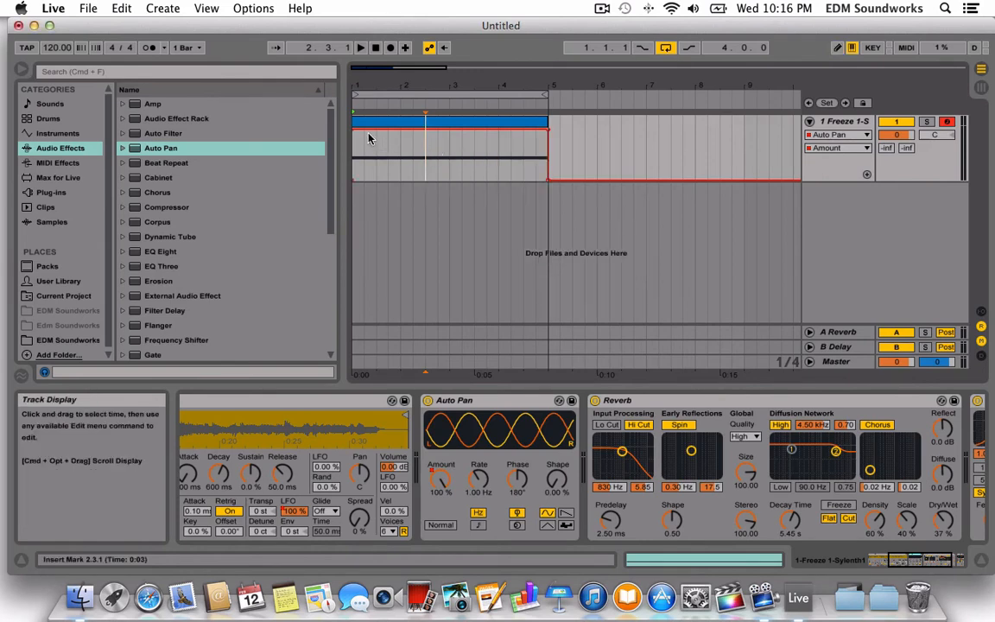
left_click(353, 130)
left_click(362, 143)
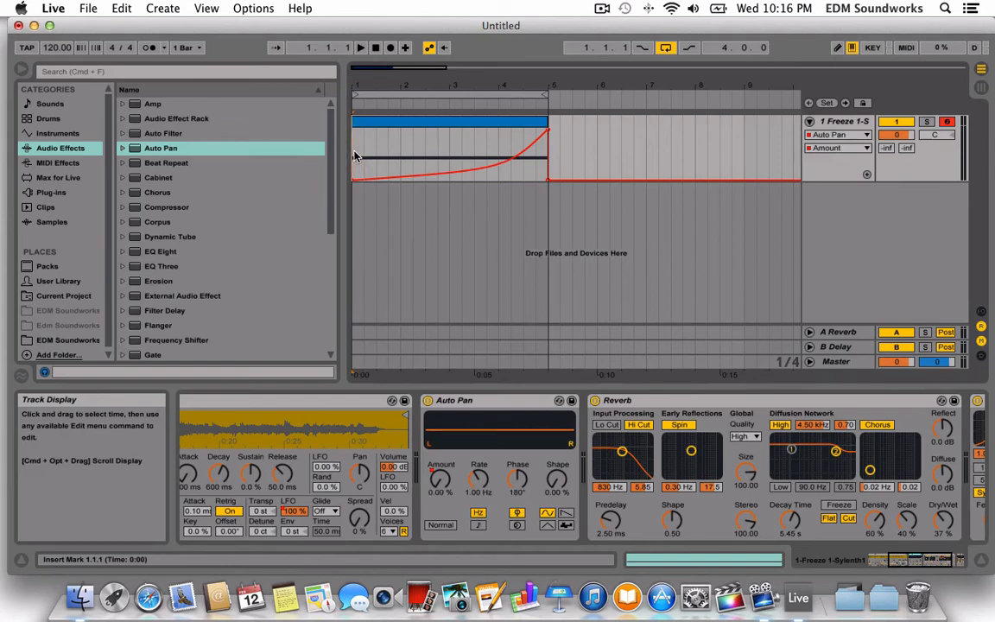
key("space")
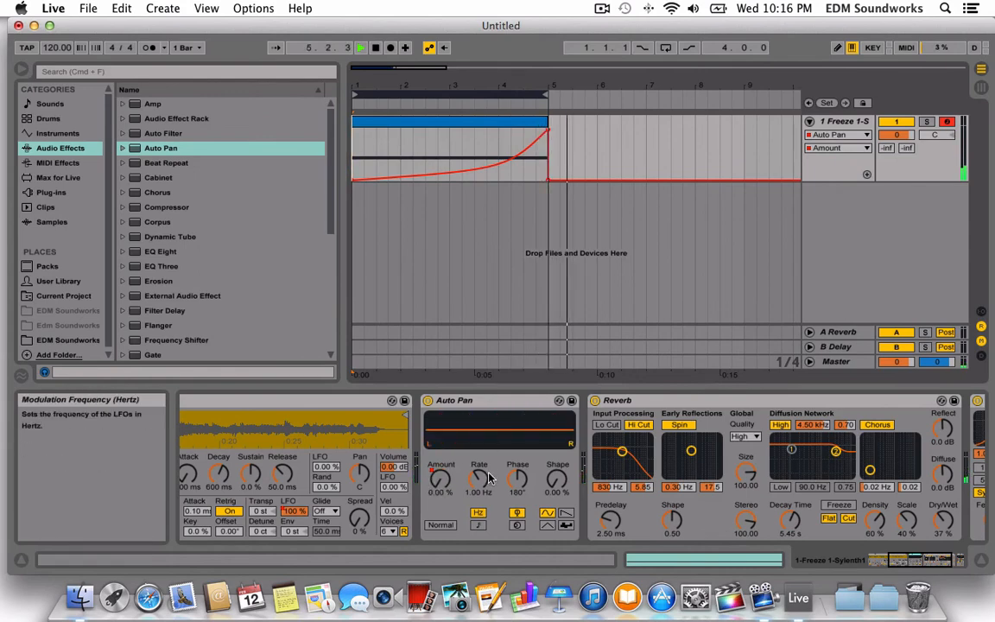
Raise Auto Pan's Rate to 3.62 Hz and briefly audition it from bar 1
key("space")
left_click_drag(483, 480, 483, 402)
key("space")
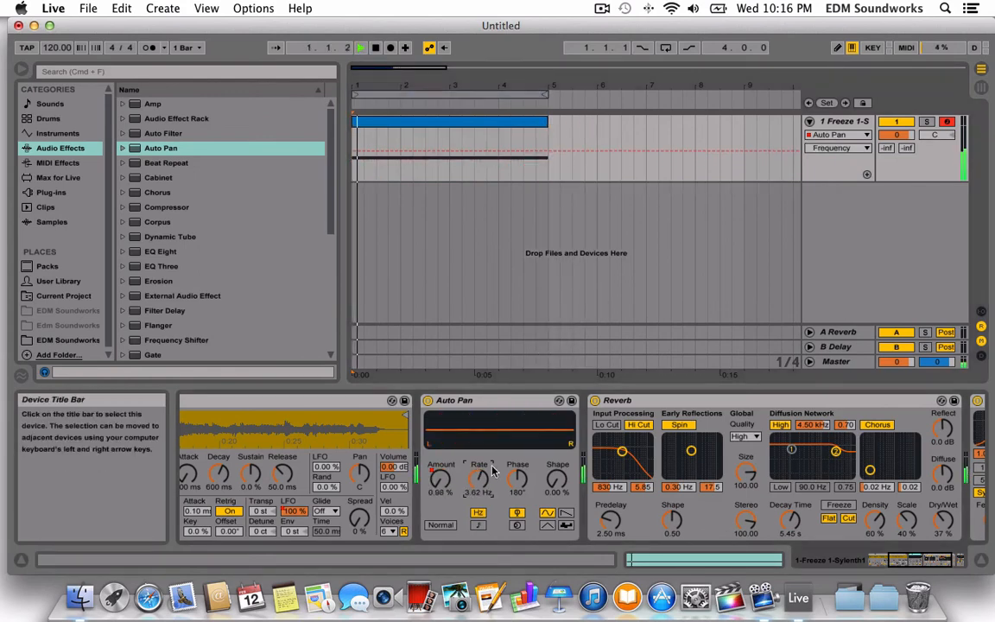
key("space")
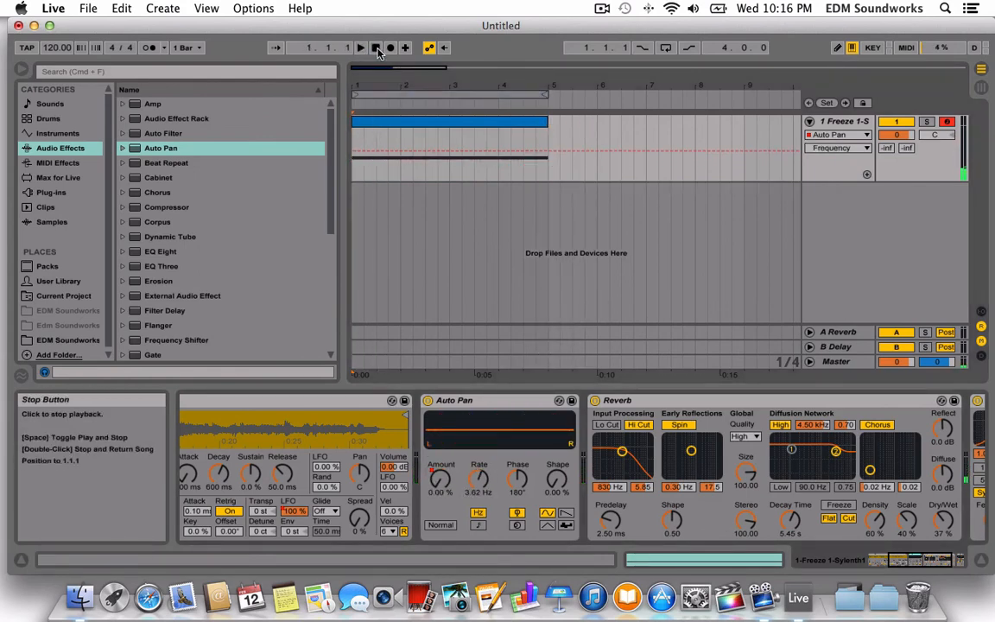
Freeze the Simpler track and flatten it to audio
right_click(498, 134)
left_click(539, 165)
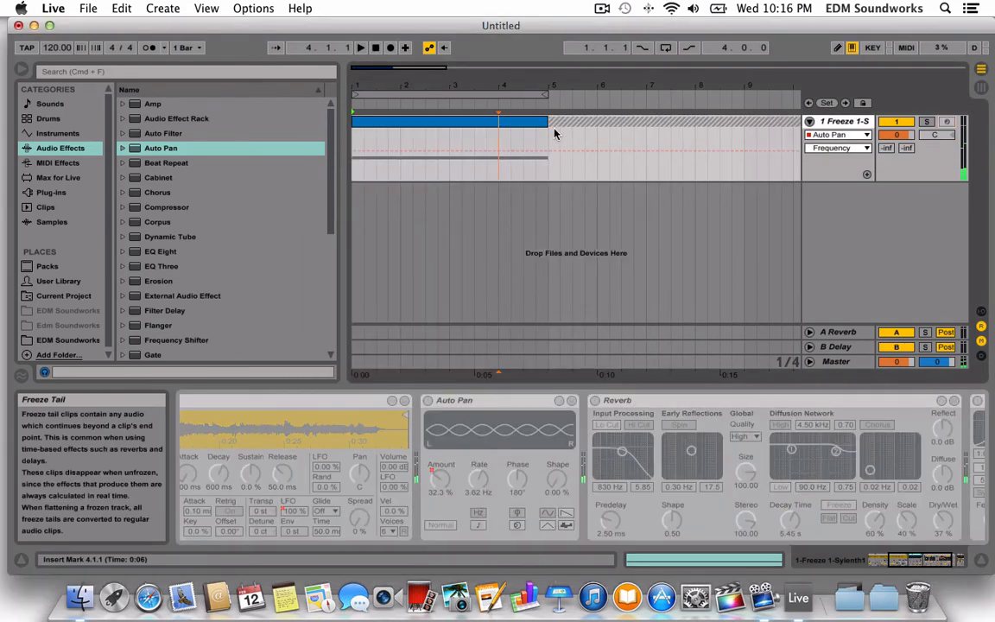
right_click(555, 134)
left_click(596, 171)
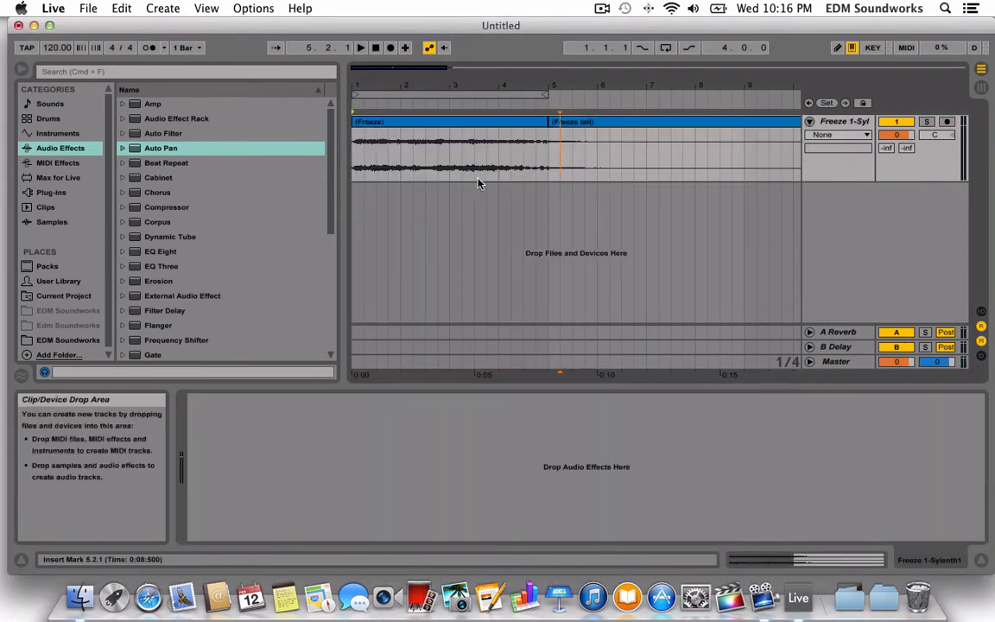
Consolidate the flattened clip and its freeze tail into one clip, and play it from bar 1
key("super+a")
left_click(353, 146)
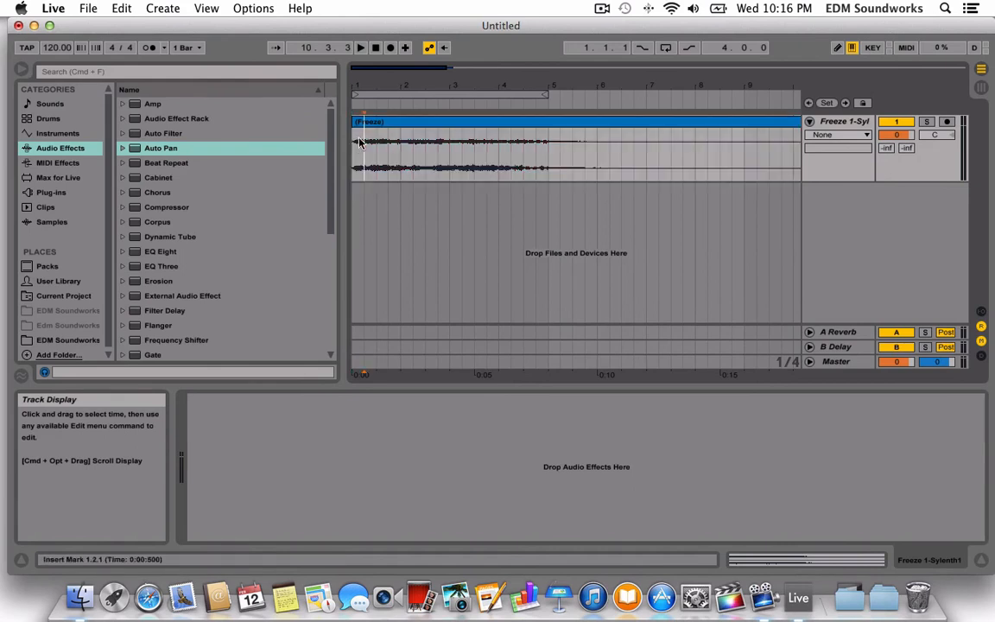
key("space")
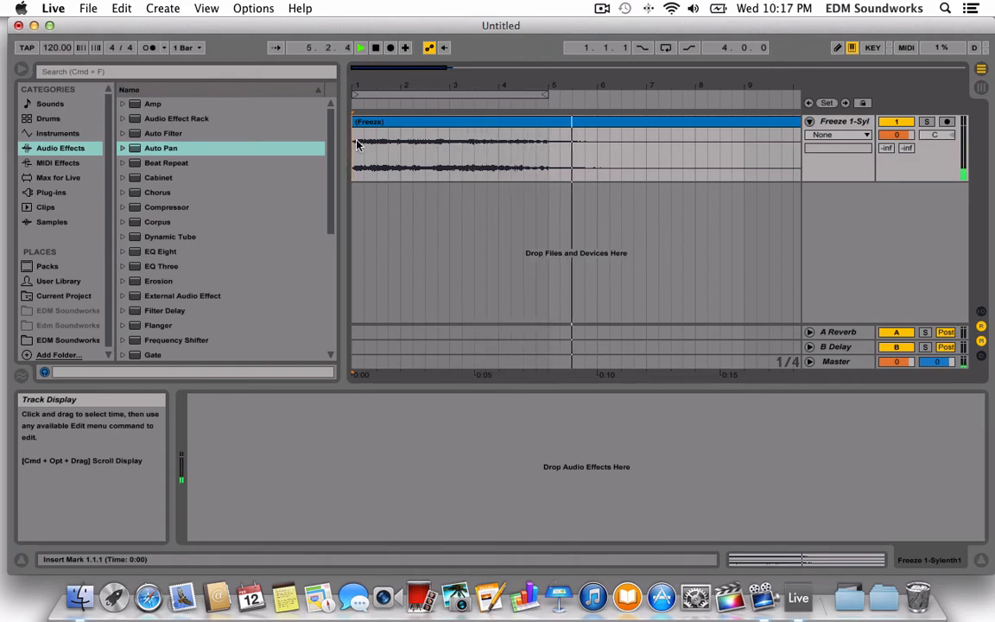
Find Sylenth1 among the plug-ins and load it on a new MIDI track below the audio track
left_click(59, 192)
scroll(179, 313, "down", 5)
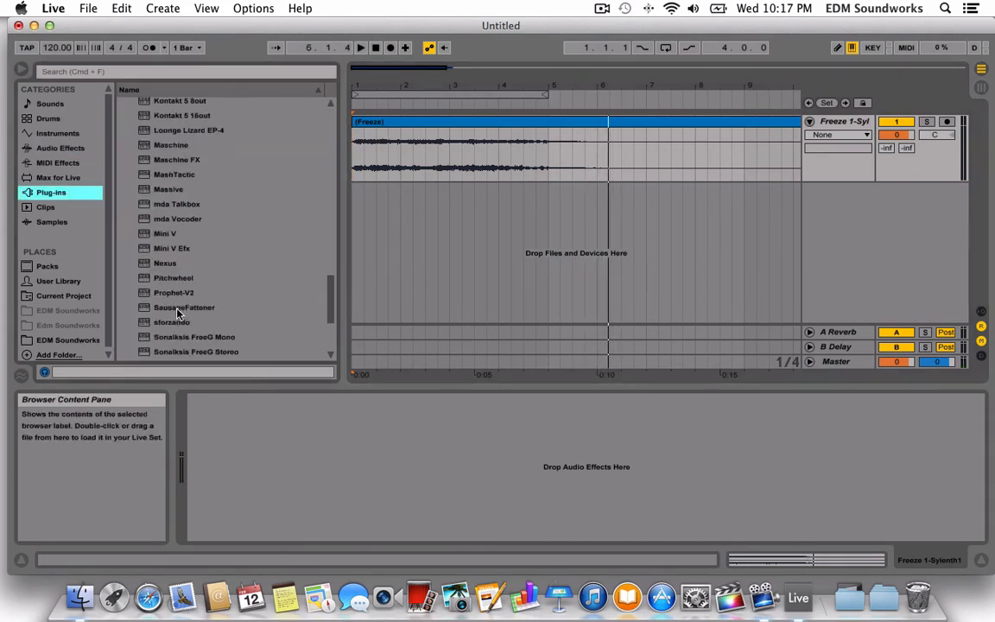
left_click(169, 249)
left_click_drag(521, 230, 521, 229)
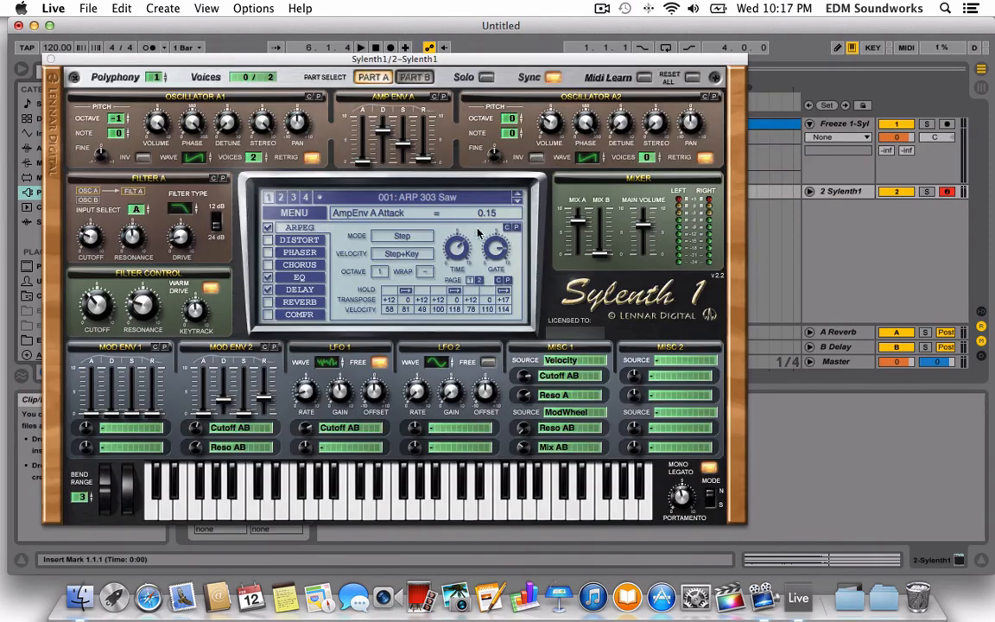
Randomize the Sylenth1 preset and audition the sound with a few notes in a different octave
left_click(293, 212)
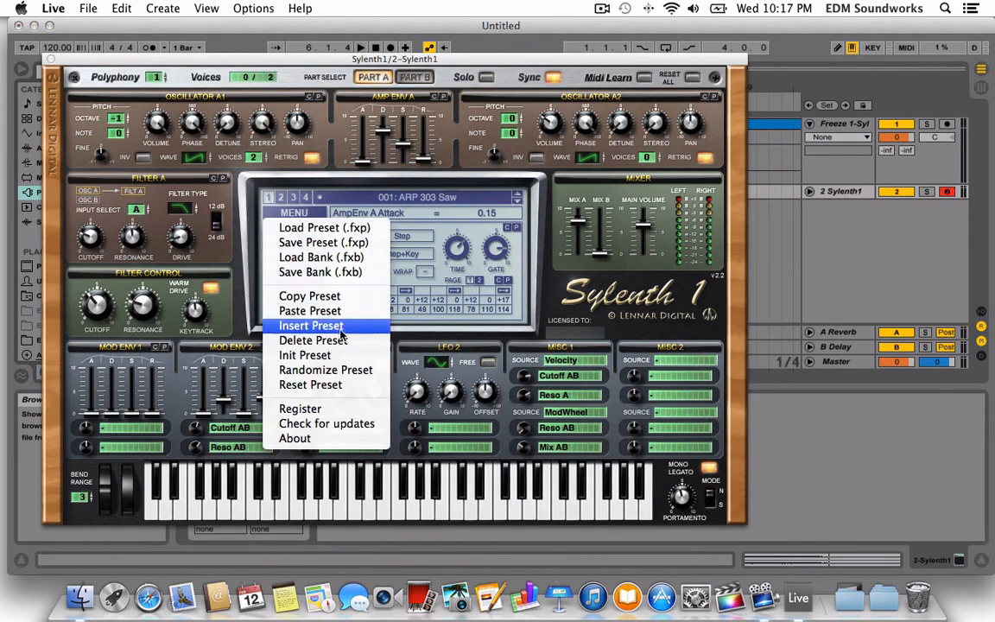
left_click(332, 370)
left_click(785, 238)
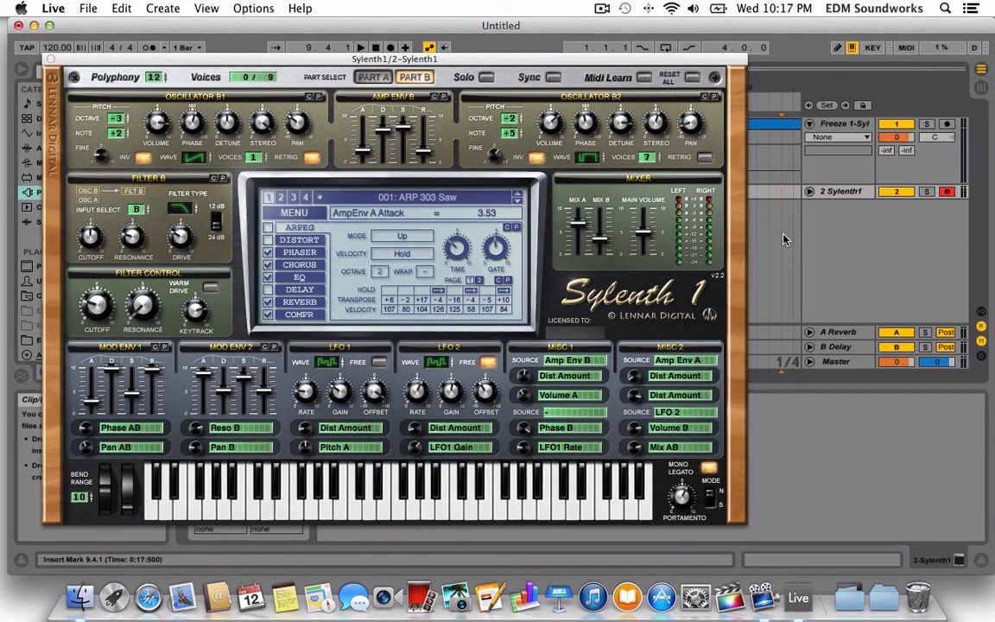
key("a")
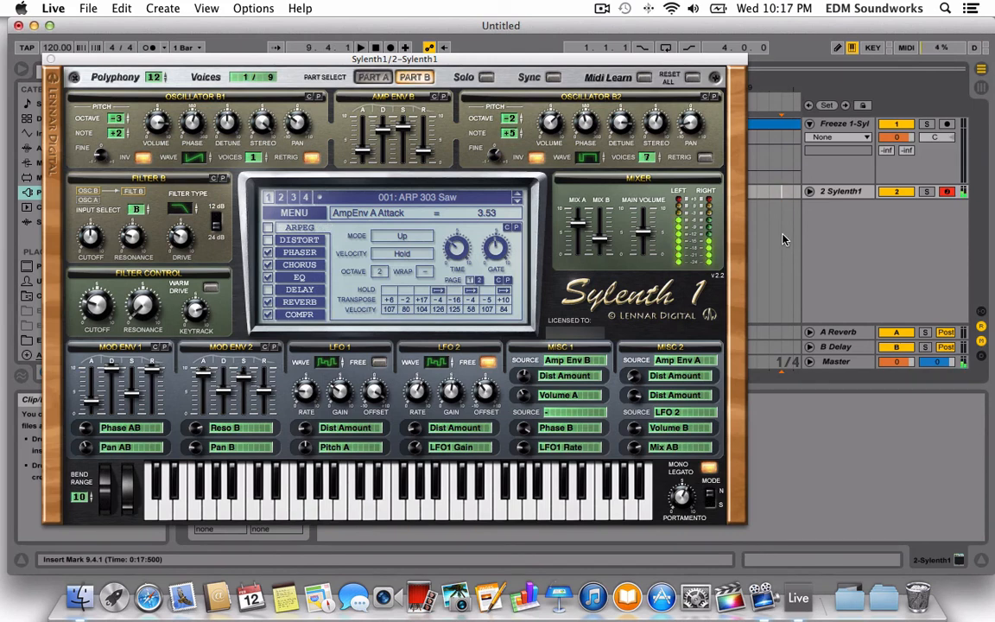
key("x")
key("a")
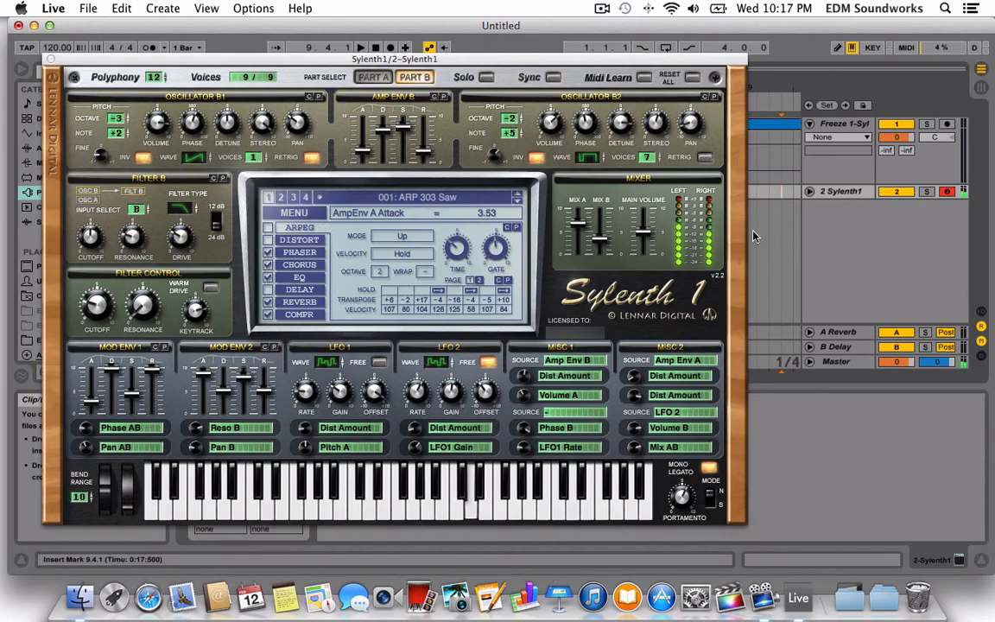
Randomize the Sylenth1 preset again, audition it and close the plug-in window
left_click(293, 212)
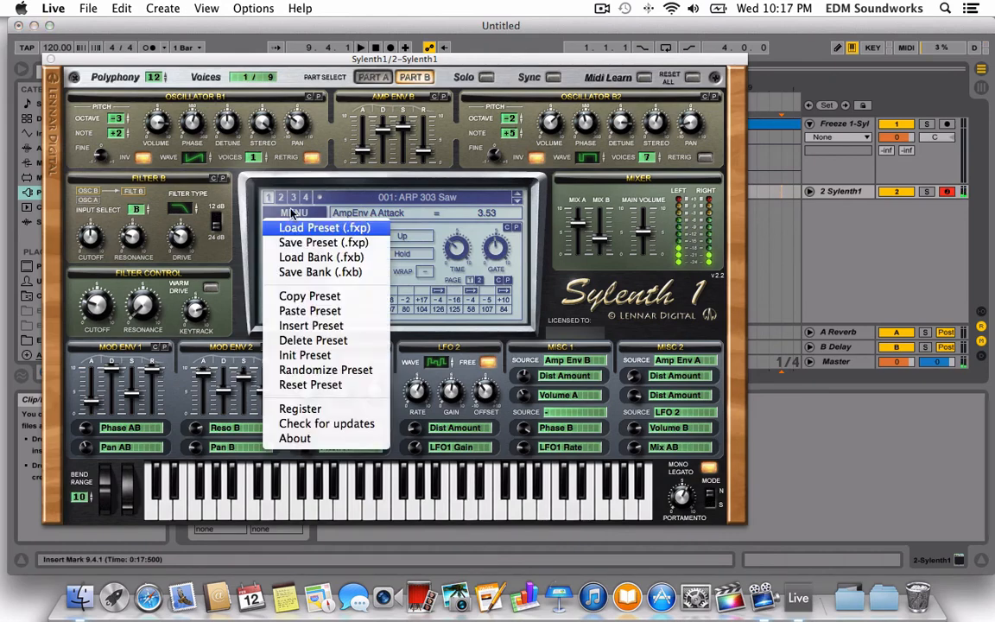
left_click(321, 369)
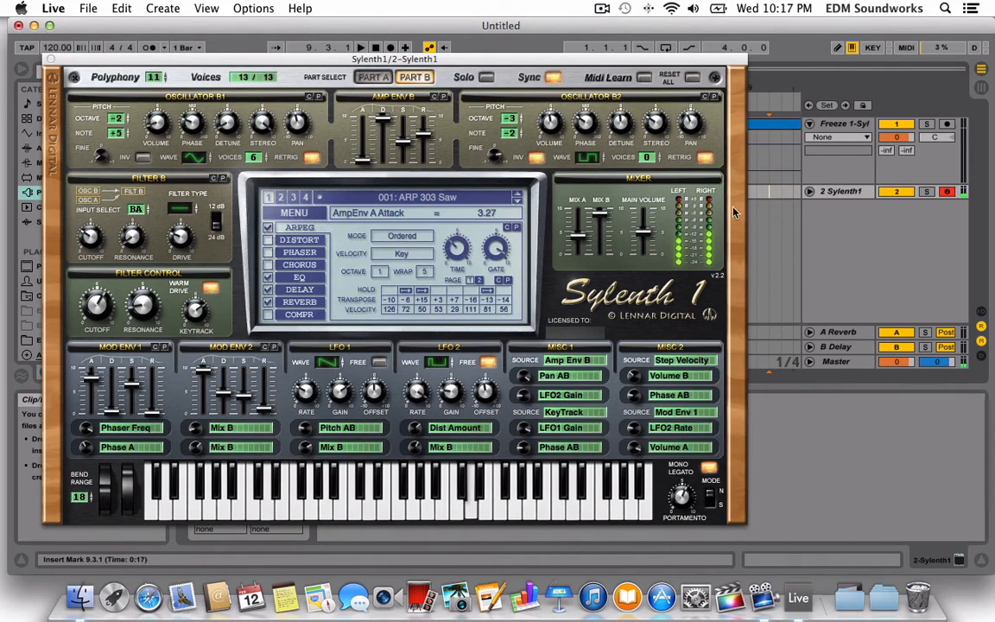
left_click(51, 59)
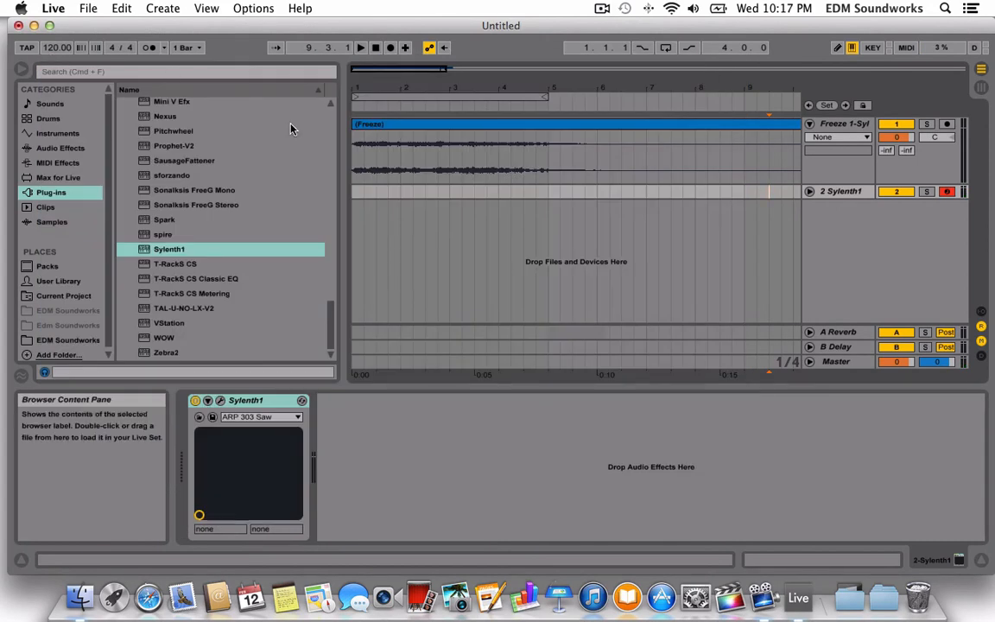